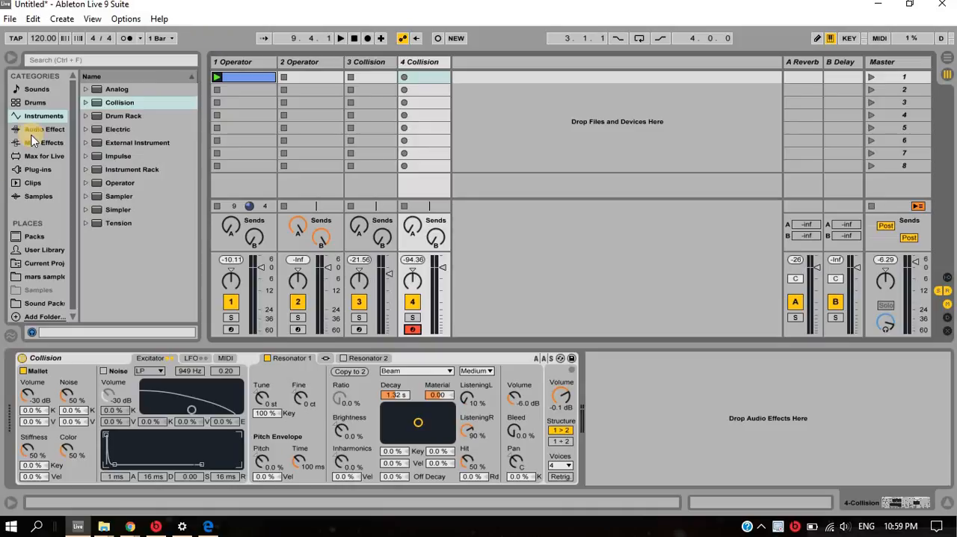
- Delete the third track and duplicate the remaining Collision track, keeping the original selected
left_click(377, 68)
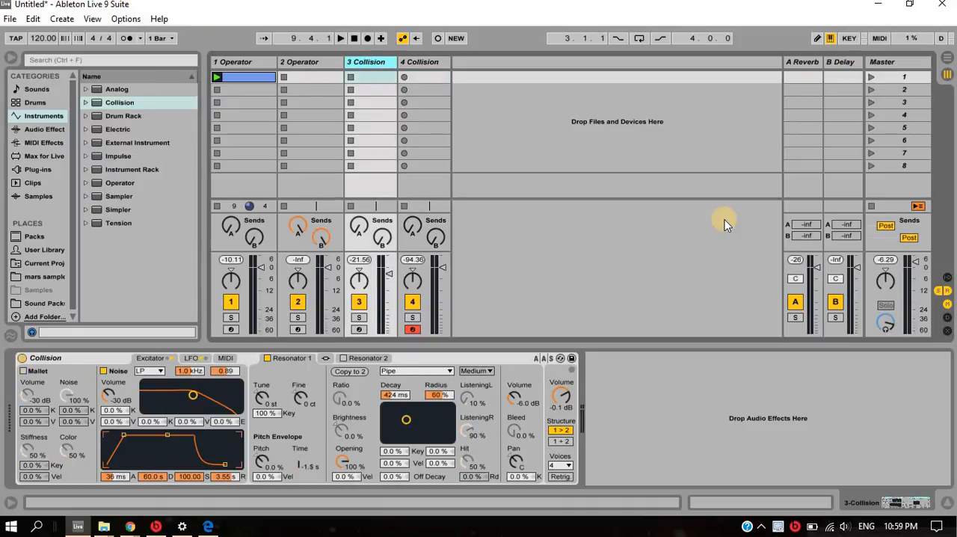
key("Delete")
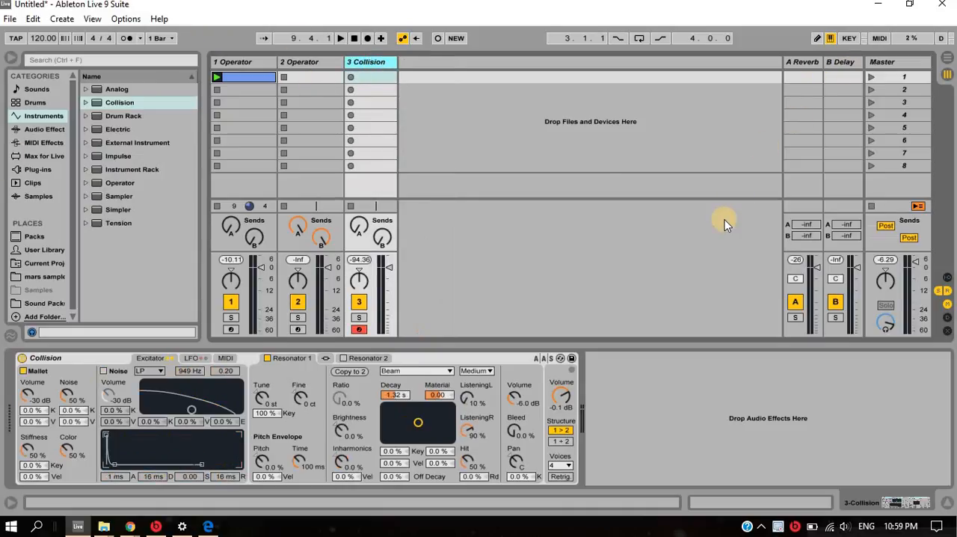
key("ctrl+d")
left_click(373, 63)
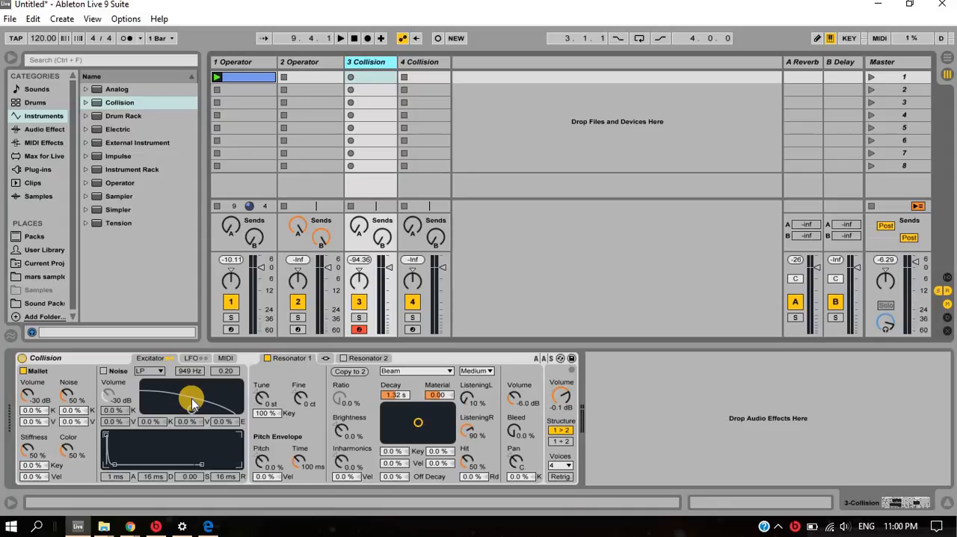
- Audition the Resonator 1 types one after another, from Beam through String, Plate and Pipe to Tube
mouse_move(192, 404)
left_mouse_down()
mouse_move(156, 403)
mouse_move(192, 410)
left_mouse_up()
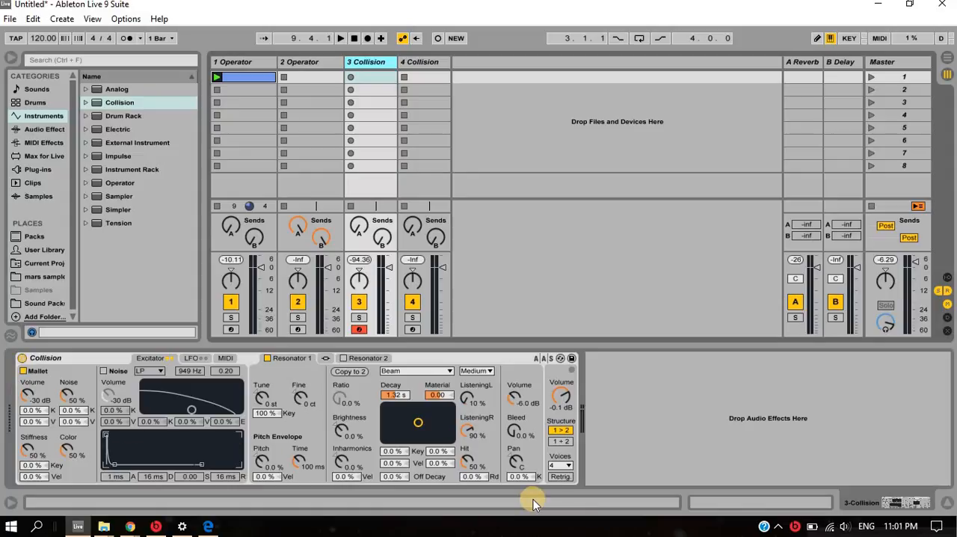
key("a")
left_click(444, 373)
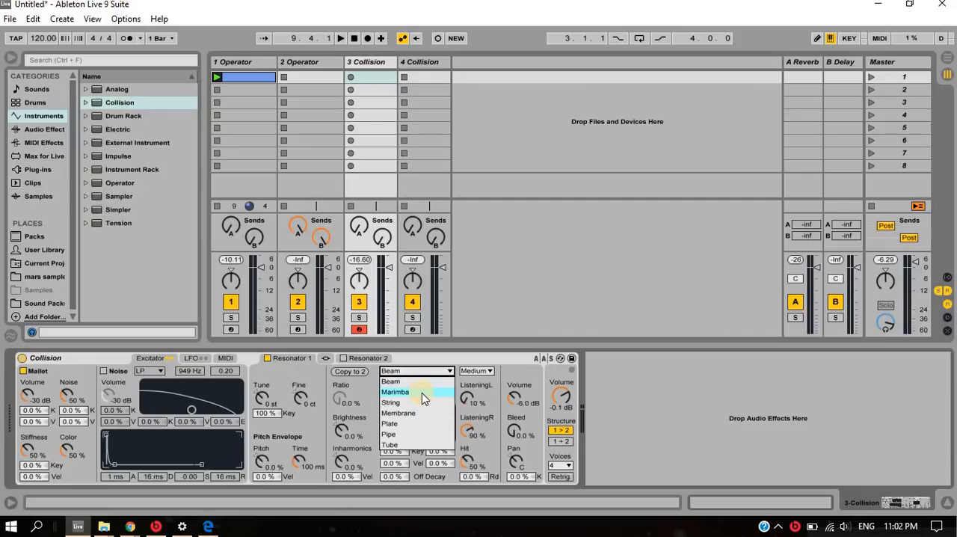
left_click(438, 382)
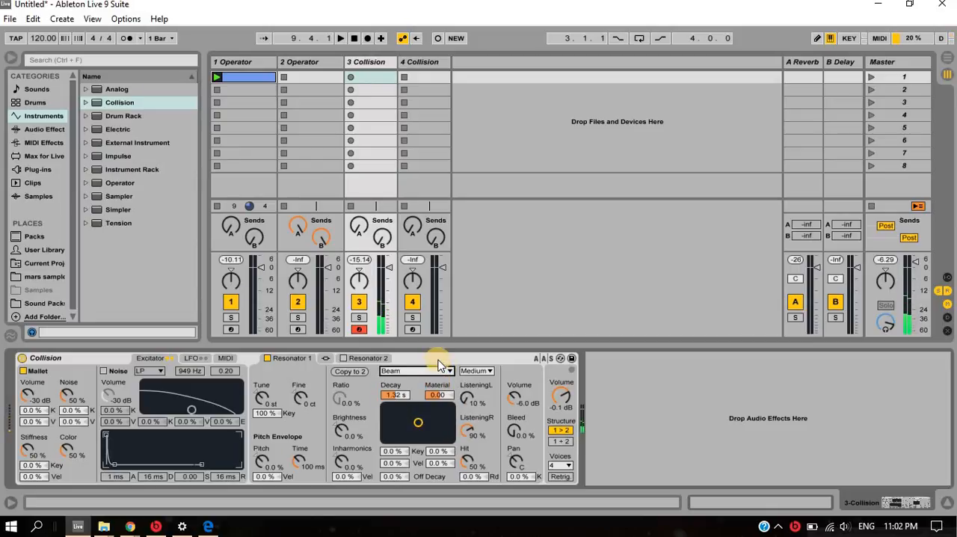
left_click(441, 367)
left_click(446, 388)
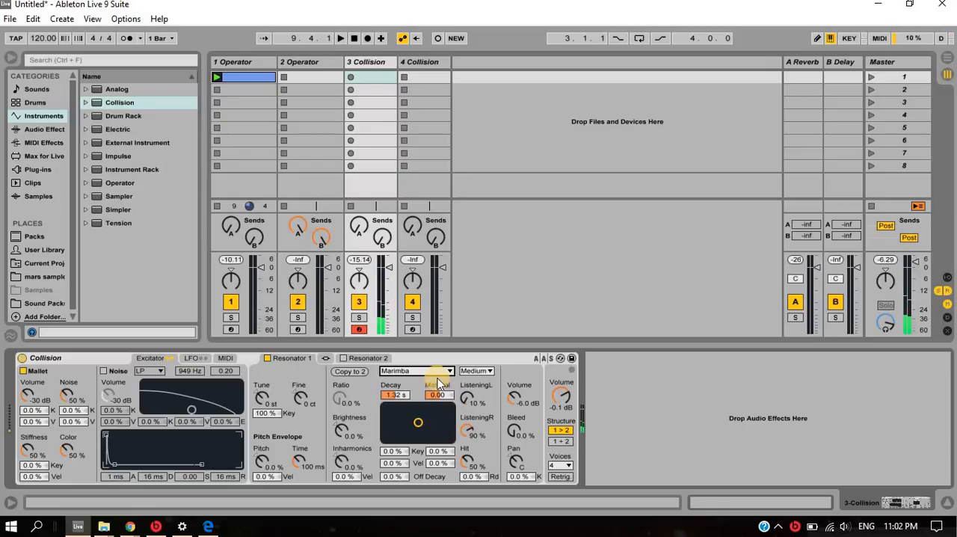
key("Down")
key("Down")
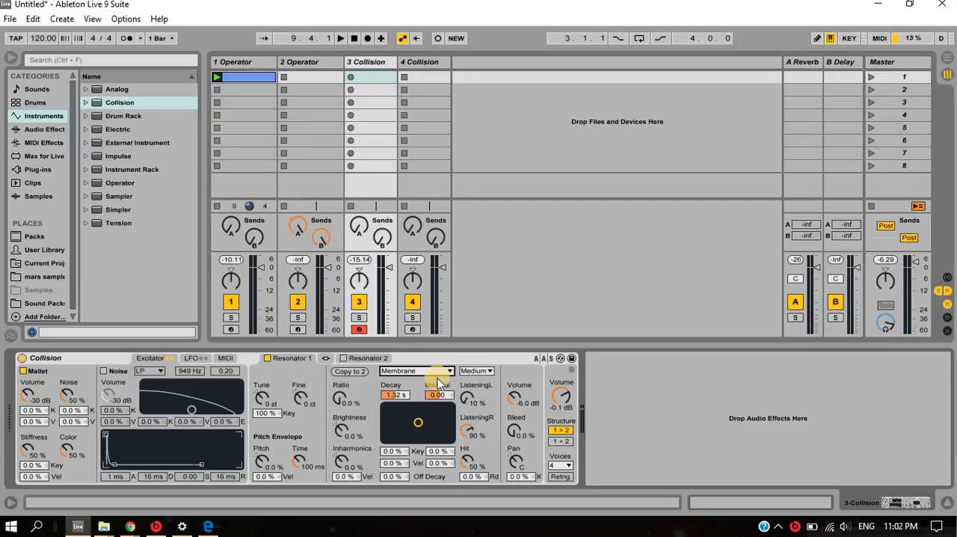
key("Down")
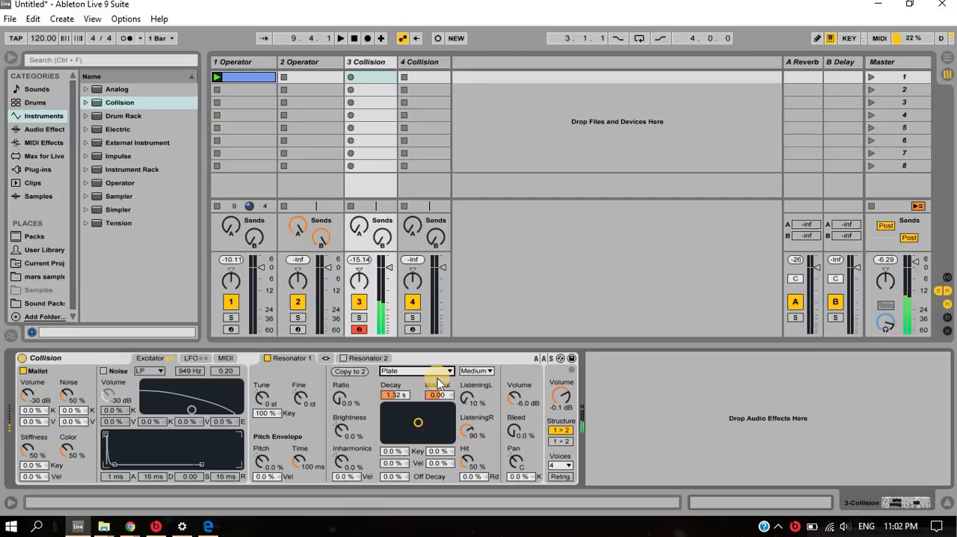
key("Down")
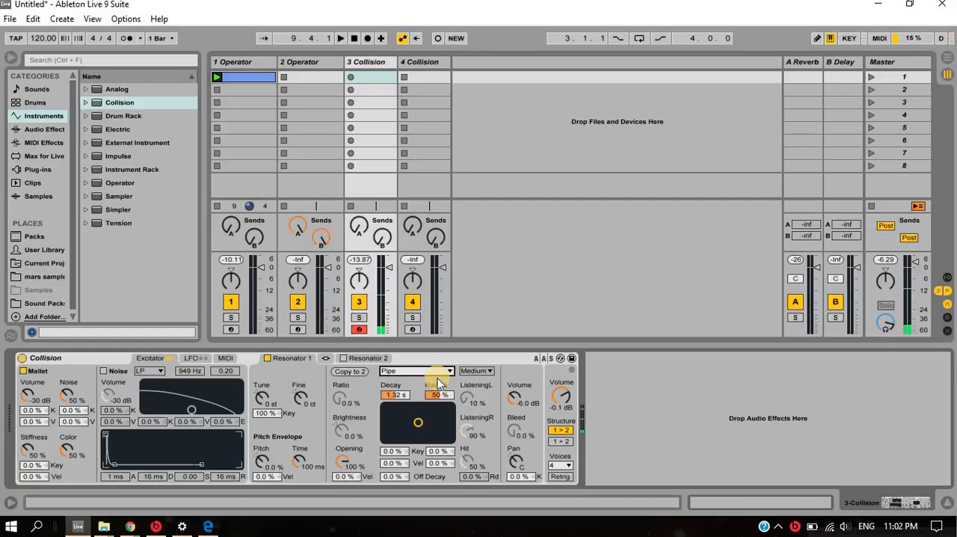
key("Down")
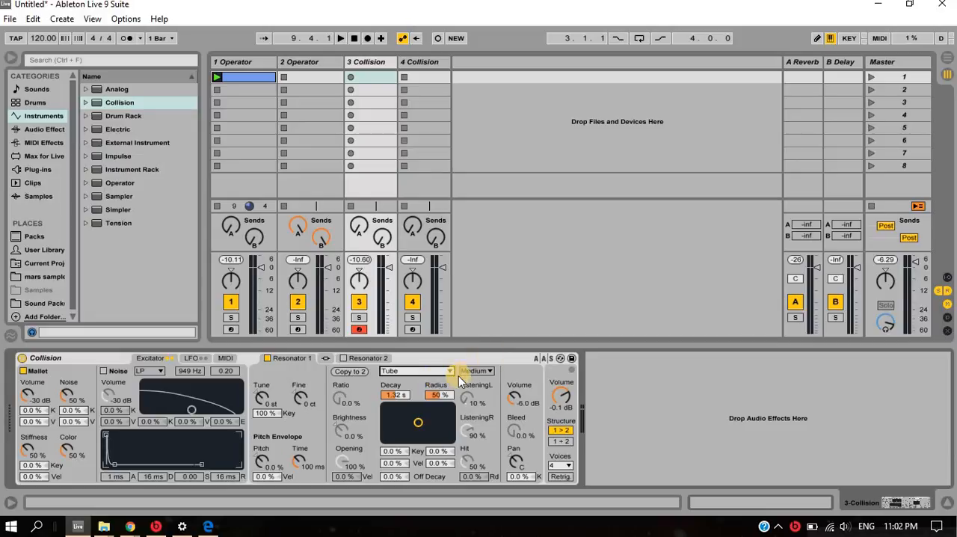
- Set Resonator 1 to Marimba with Brightness at 4.8 % and Inharmonics at 57 %
left_click(442, 372)
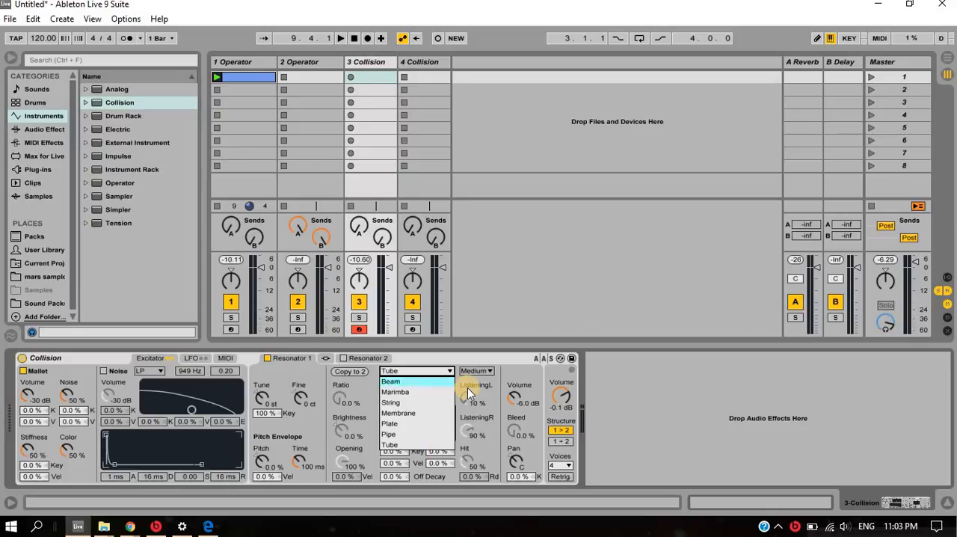
left_click(415, 393)
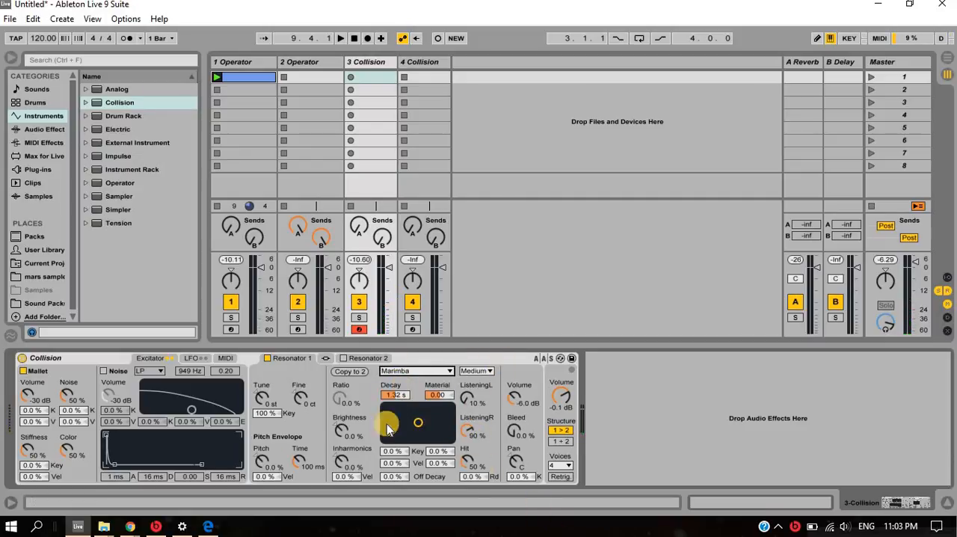
left_click_drag(343, 430, 340, 460)
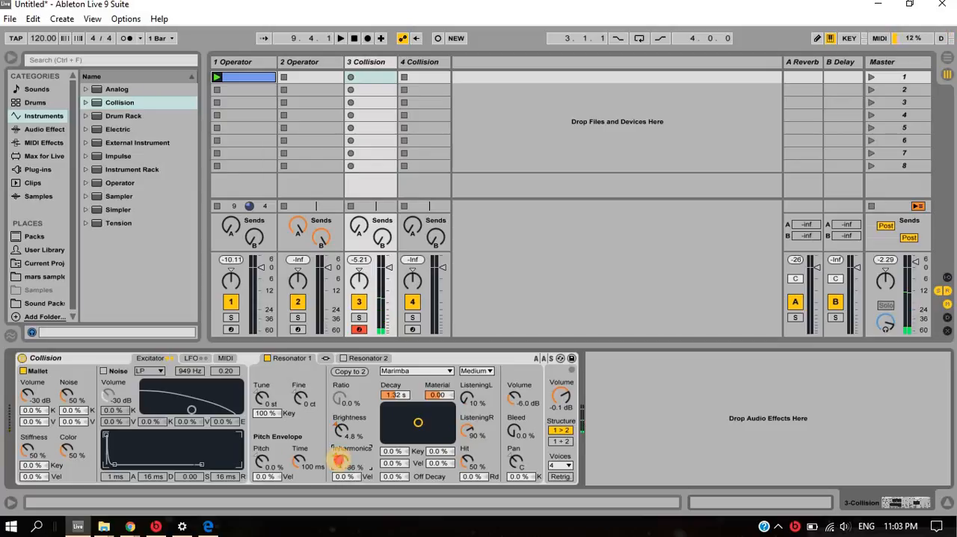
left_click_drag(340, 460, 341, 459)
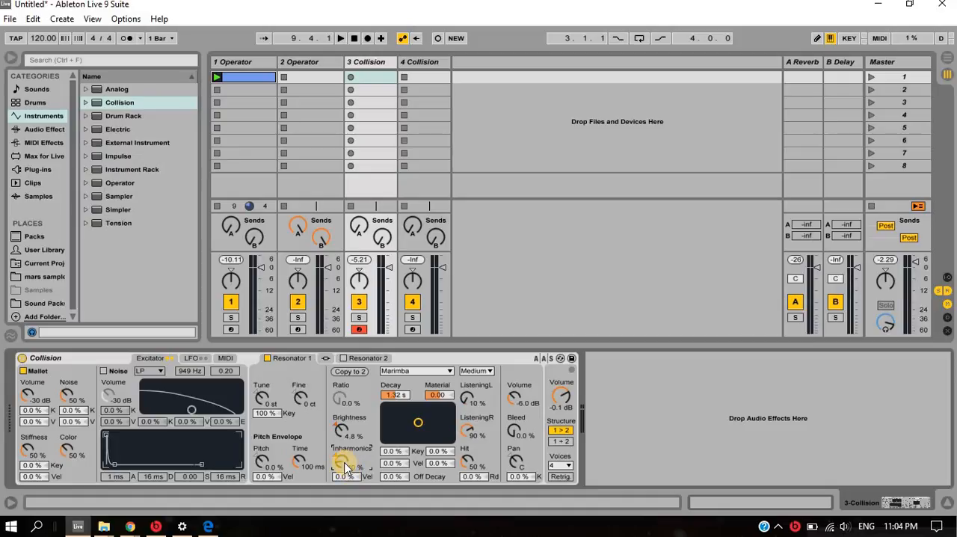
left_click_drag(345, 464, 390, 484)
left_click_drag(340, 460, 341, 464)
- Set the Hit position of Resonator 1 to 52 %
left_click(467, 459)
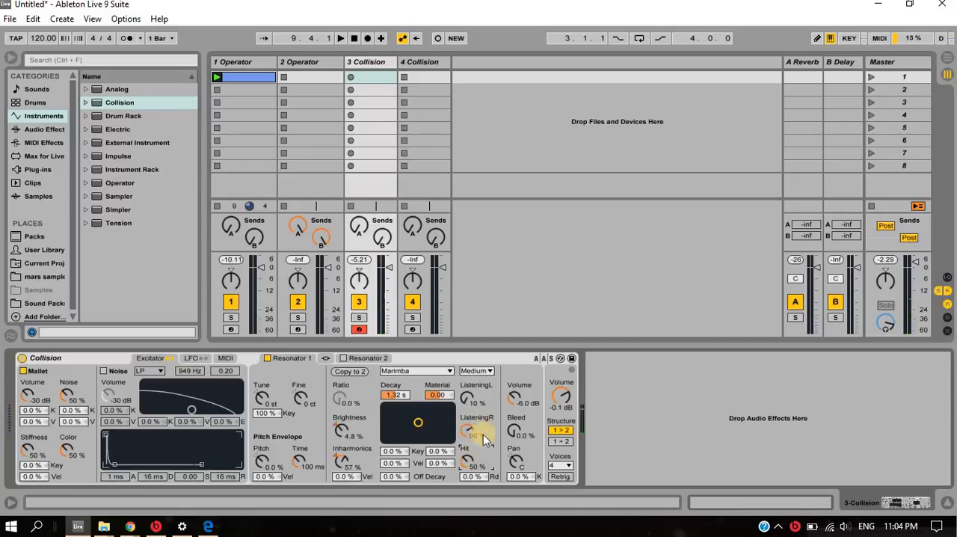
left_click_drag(471, 467, 465, 454)
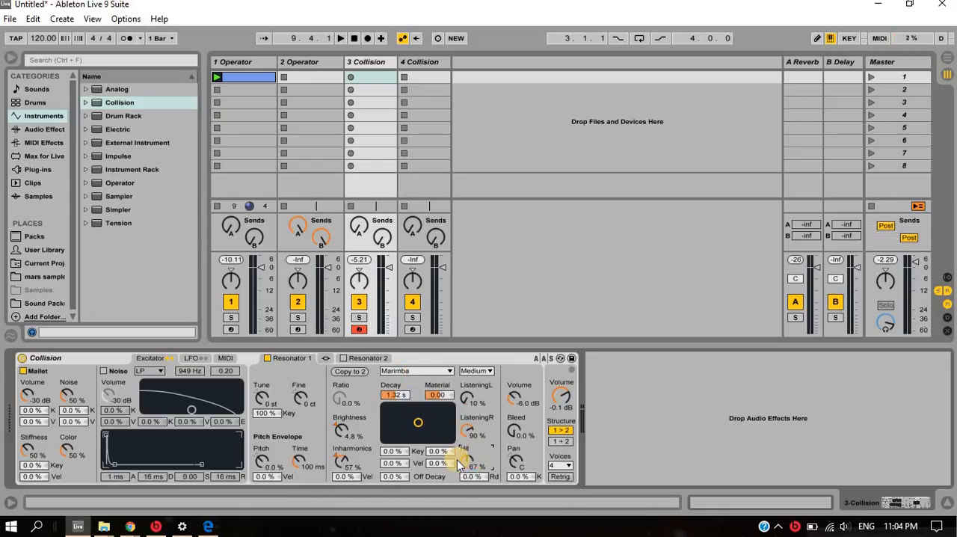
left_click_drag(457, 460, 427, 421)
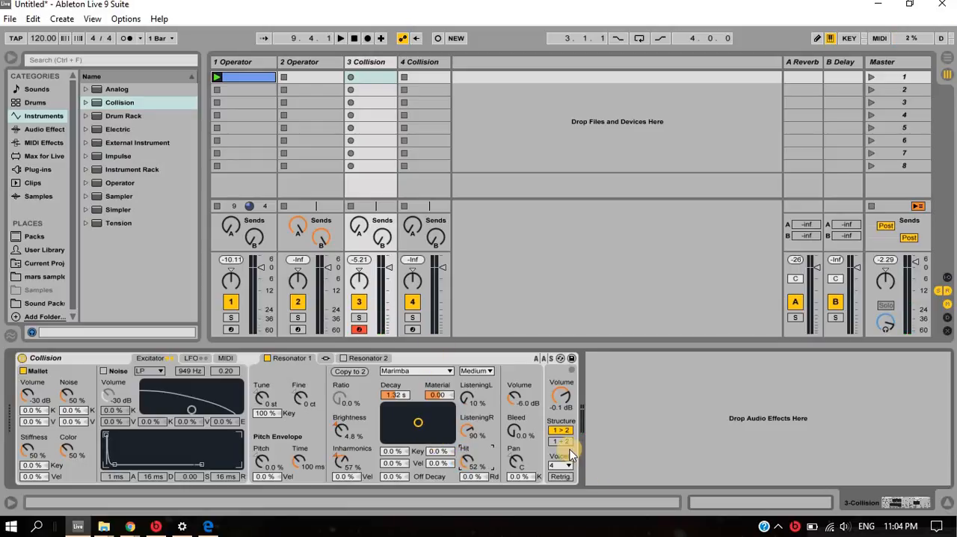
- Set both the Listening L and Listening R positions of Resonator 1 to 55 %
left_click(469, 403)
key("a")
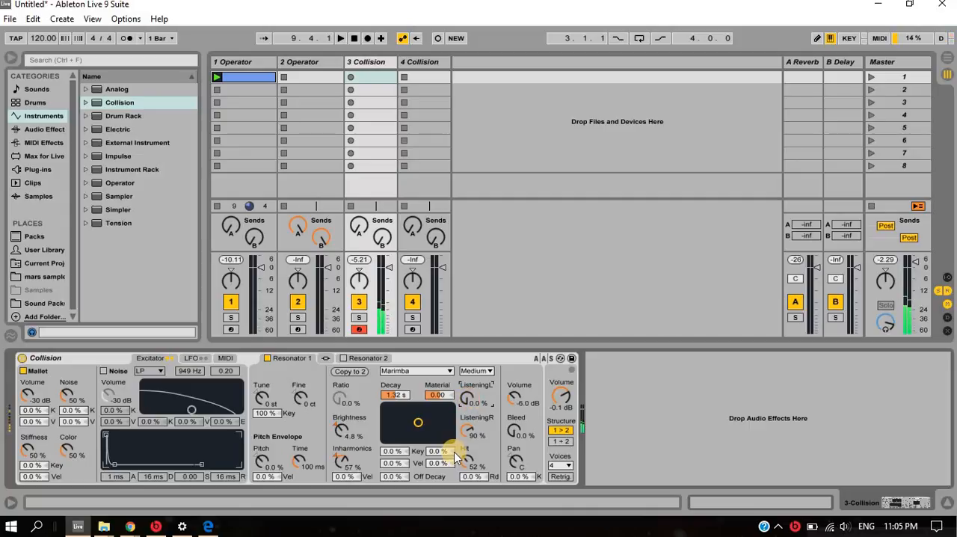
left_click_drag(464, 431, 480, 352)
left_click_drag(464, 399, 469, 391)
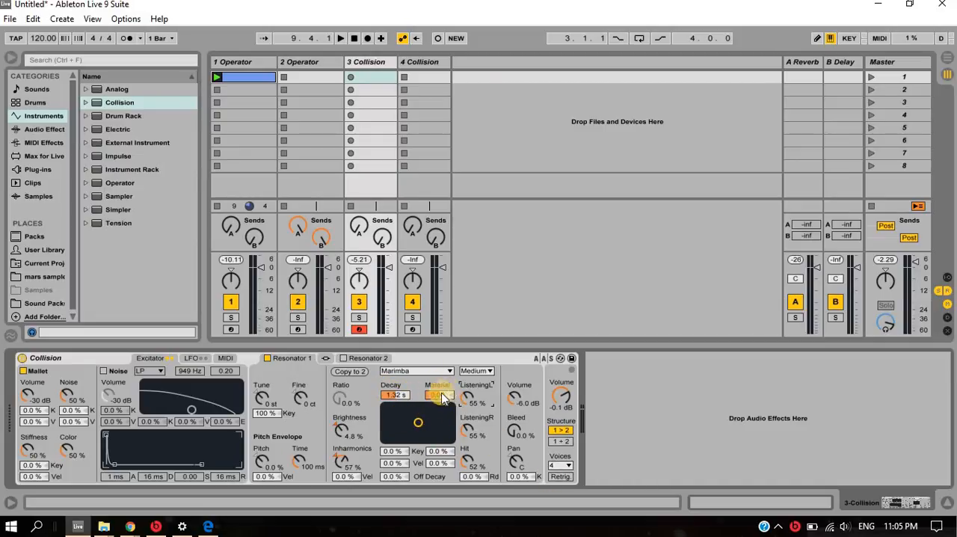
- Try various Decay and Material combinations on the Marimba resonator, from Material 100 to Decay 396 ms with Material -48.94
left_click_drag(434, 396, 433, 392)
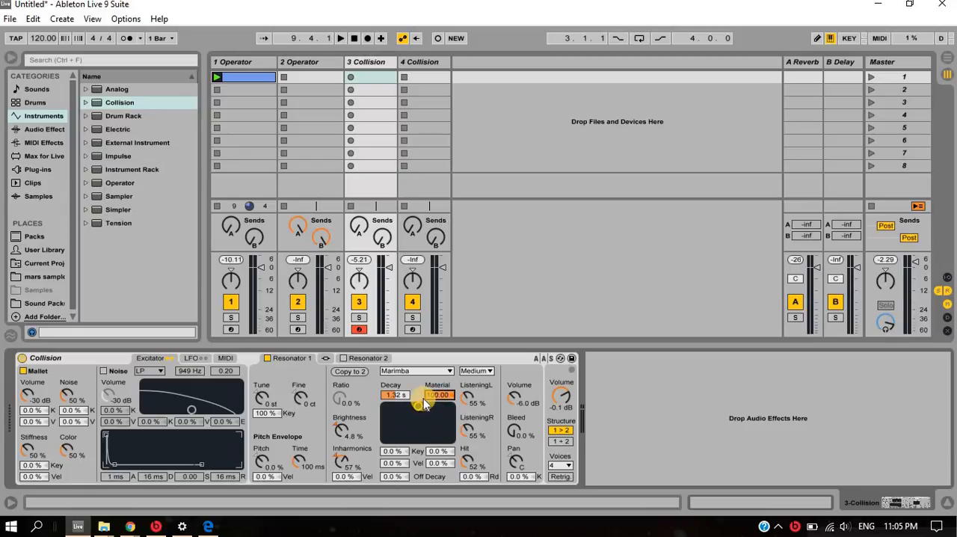
key("a")
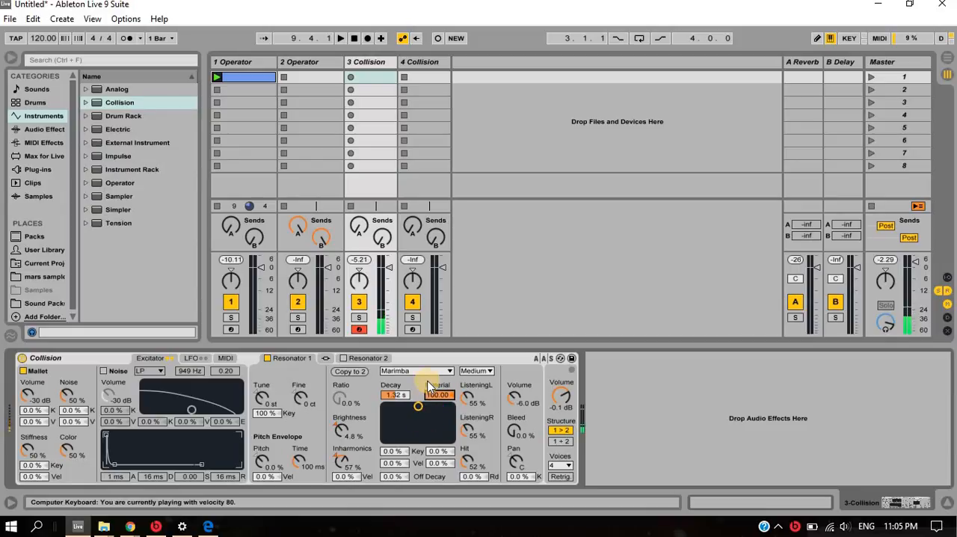
mouse_move(404, 408)
left_mouse_down()
mouse_move(438, 400)
mouse_move(421, 408)
mouse_move(421, 397)
mouse_move(454, 411)
mouse_move(410, 404)
mouse_move(455, 413)
mouse_move(400, 418)
mouse_move(404, 398)
mouse_move(404, 408)
left_mouse_up()
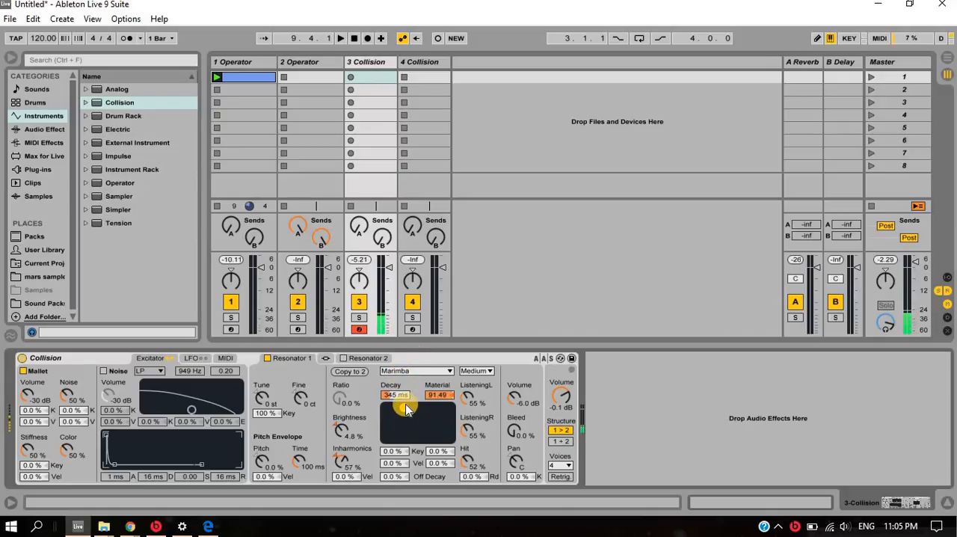
mouse_move(407, 408)
left_mouse_down()
mouse_move(397, 404)
mouse_move(438, 403)
mouse_move(431, 409)
mouse_move(415, 397)
mouse_move(423, 406)
left_mouse_up()
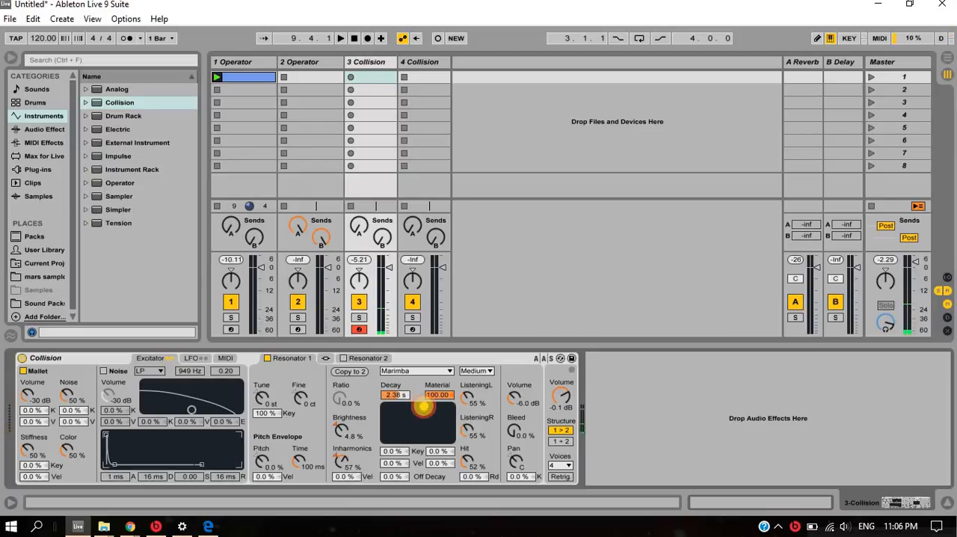
mouse_move(424, 407)
left_mouse_down()
mouse_move(440, 402)
mouse_move(430, 411)
left_mouse_up()
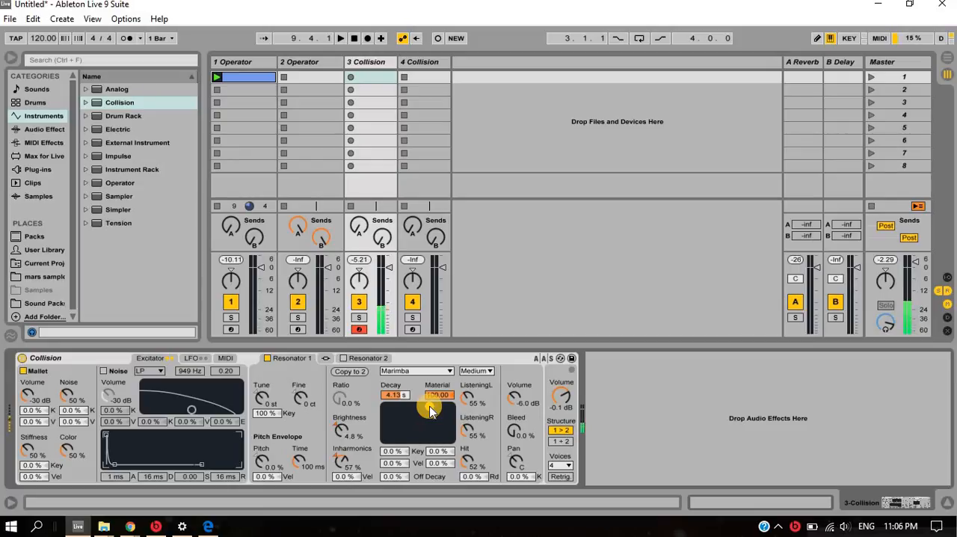
left_click_drag(430, 406, 405, 431)
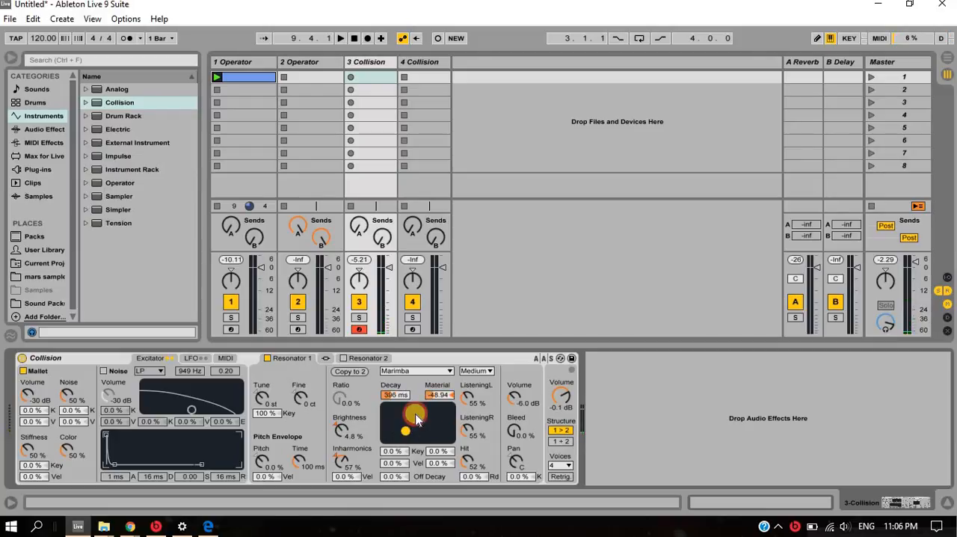
- Switch Resonator 1 to String and set its Decay to 5.44 s and Material to 57.45
left_click(449, 369)
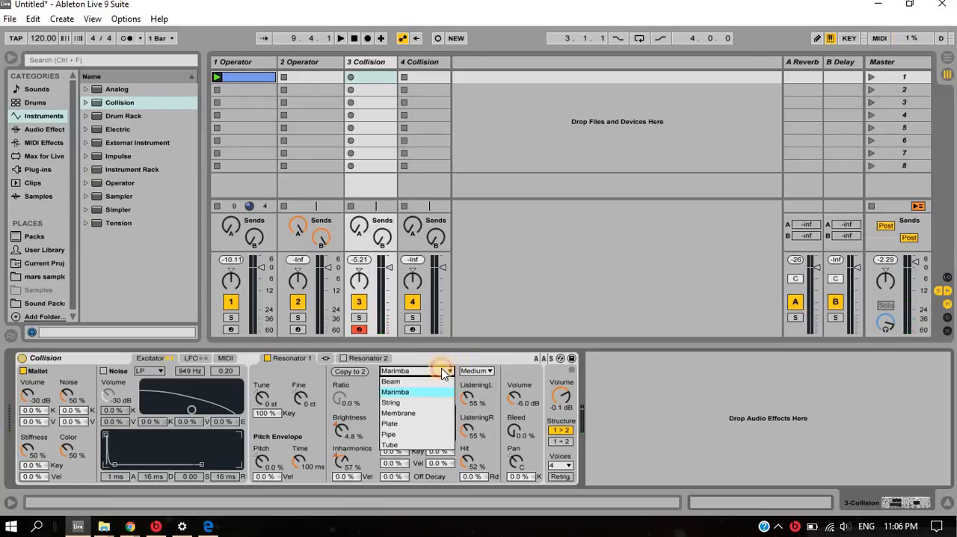
left_click(411, 401)
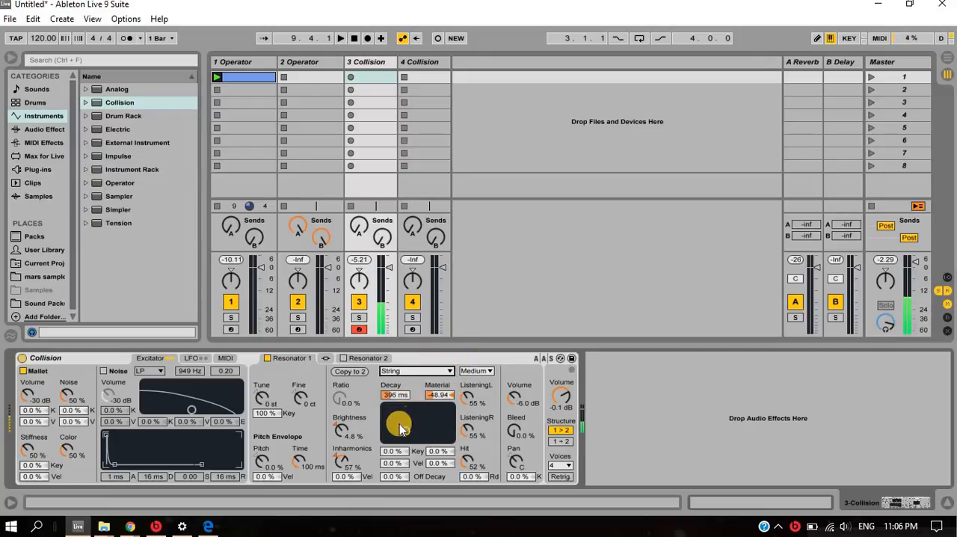
left_click_drag(406, 432, 430, 415)
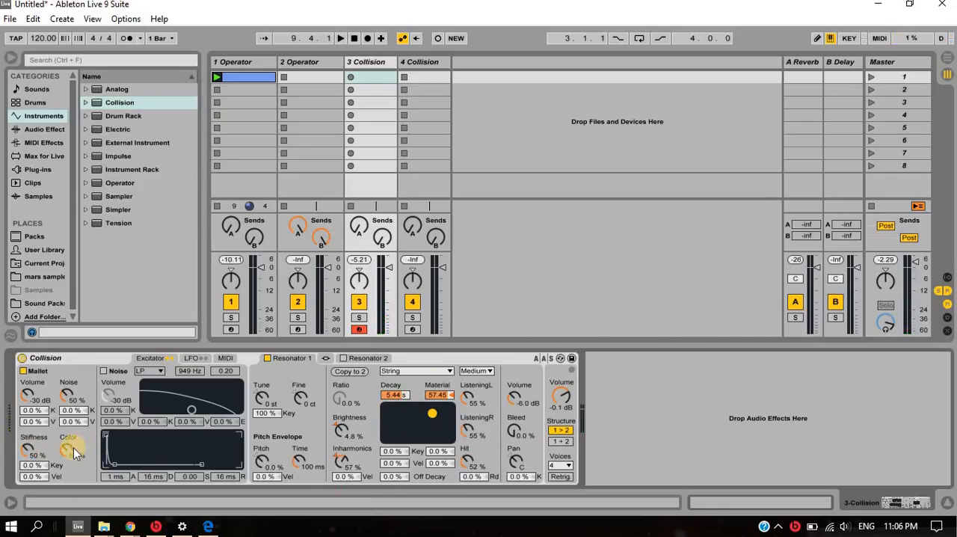
- Set the Mallet's Stiffness to 56 % and its Color to 100 %
left_click_drag(27, 448, 27, 451)
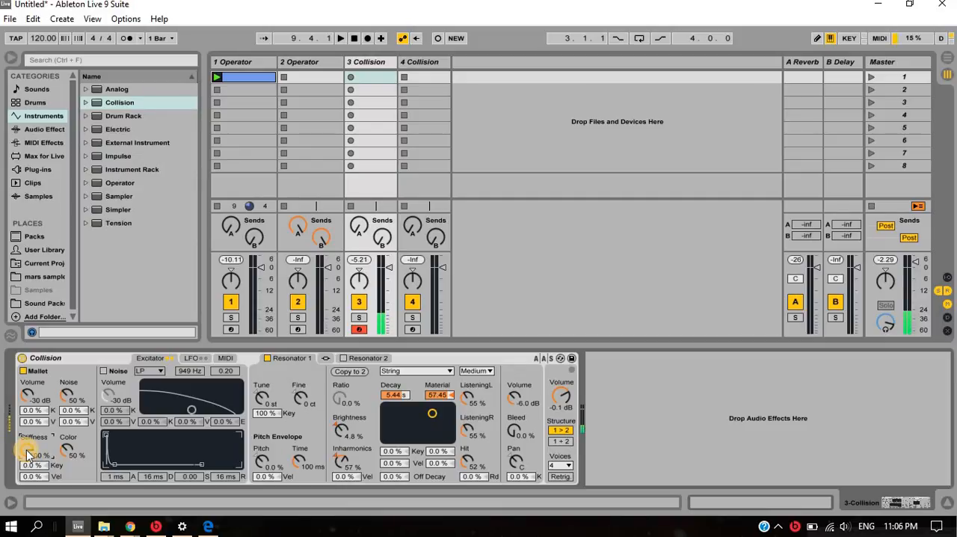
left_click_drag(27, 452, 47, 426)
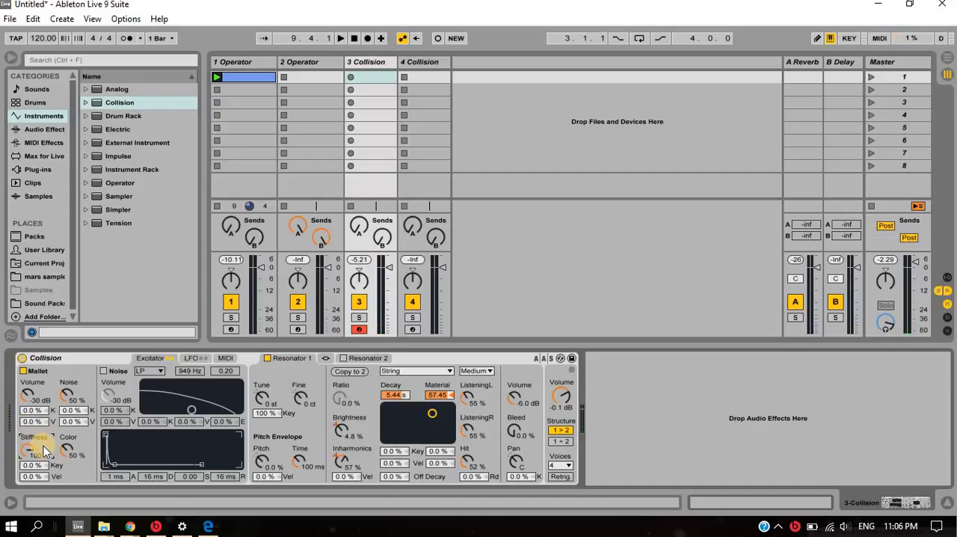
left_click_drag(31, 445, 31, 448)
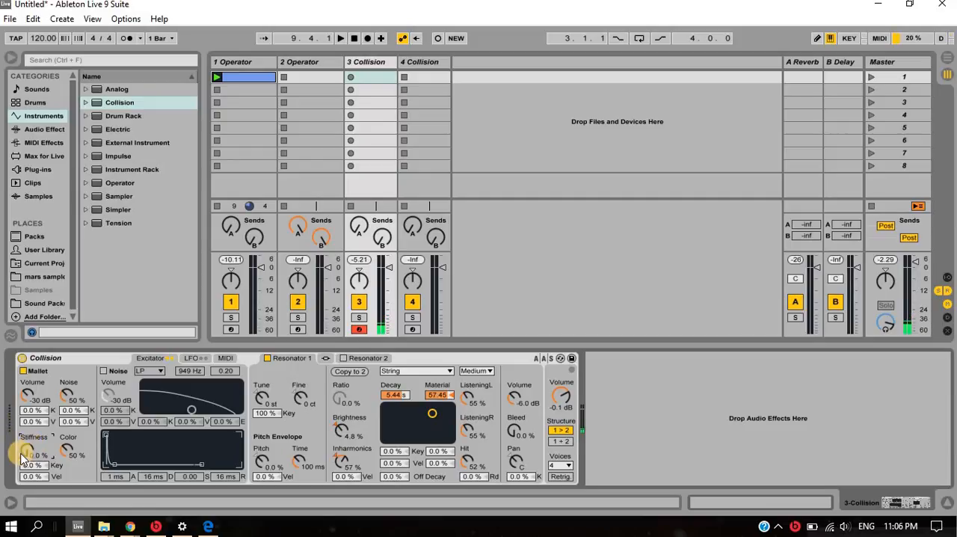
mouse_move(24, 449)
left_mouse_down()
mouse_move(24, 438)
mouse_move(24, 447)
left_mouse_up()
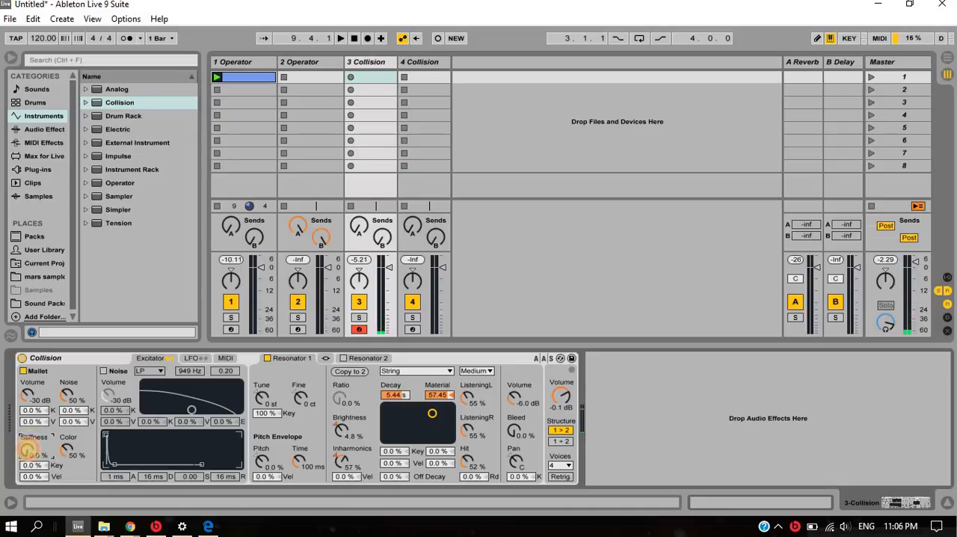
left_click_drag(27, 450, 28, 448)
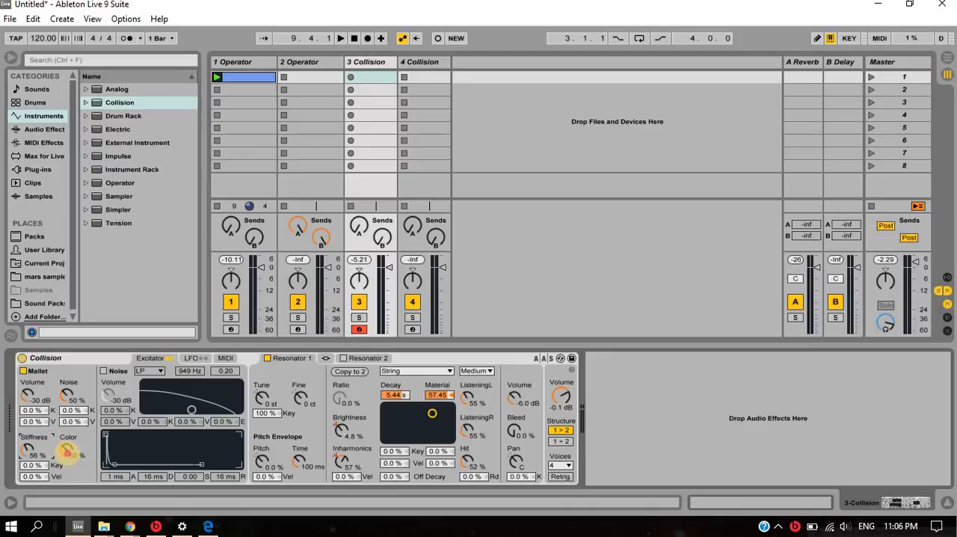
left_click_drag(68, 451, 68, 453)
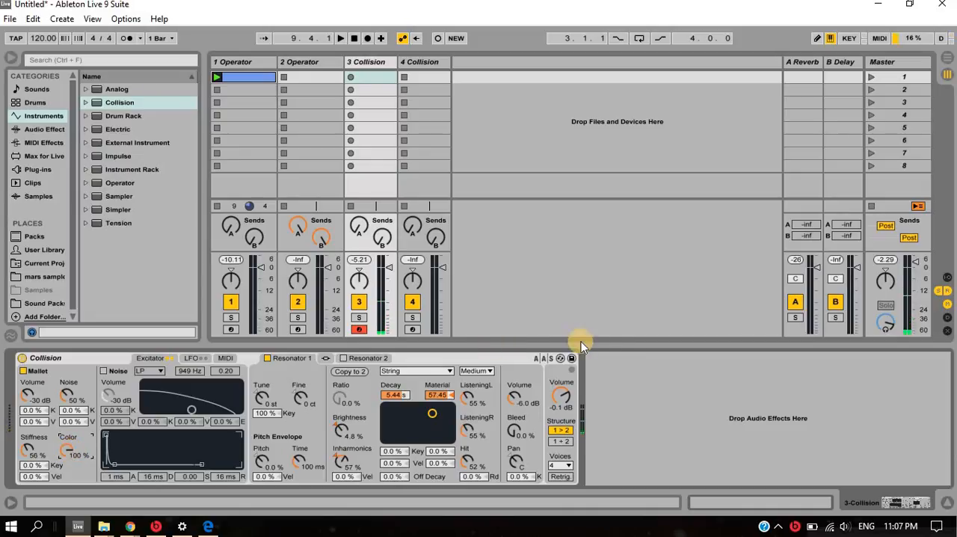
- Audition Resonator 1 as Beam and as Pipe, and set the Mallet's Color to 58 %
left_click(426, 371)
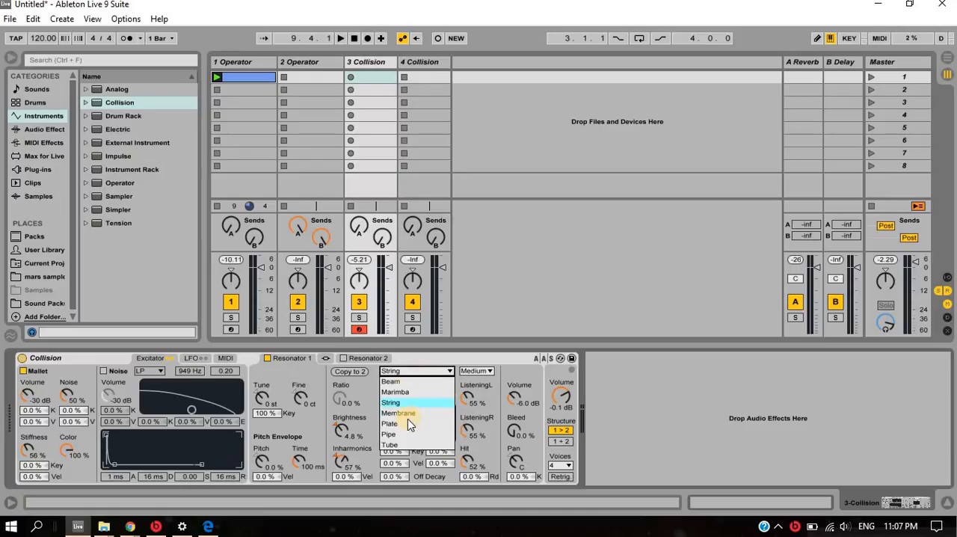
left_click(392, 381)
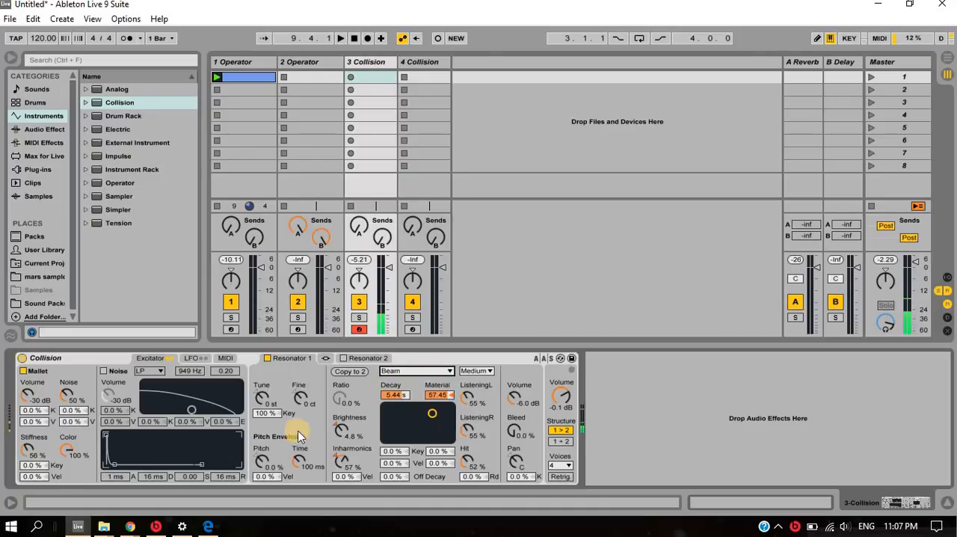
left_click(448, 371)
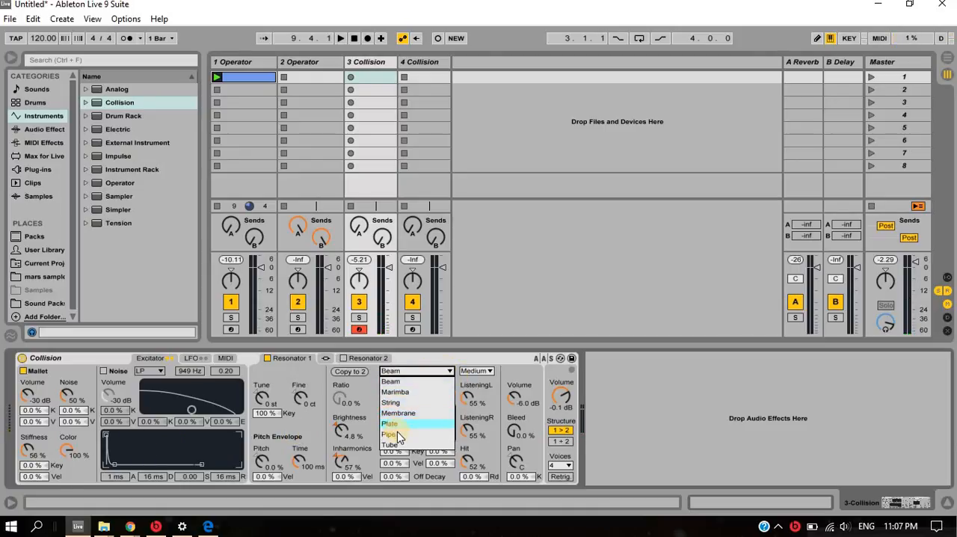
left_click(398, 436)
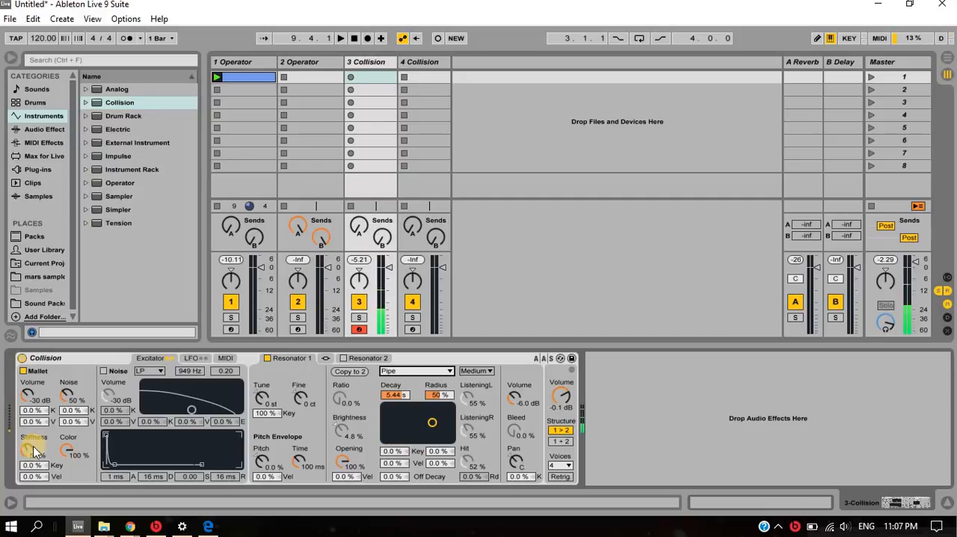
mouse_move(74, 451)
left_mouse_down()
mouse_move(73, 407)
mouse_move(66, 446)
left_mouse_up()
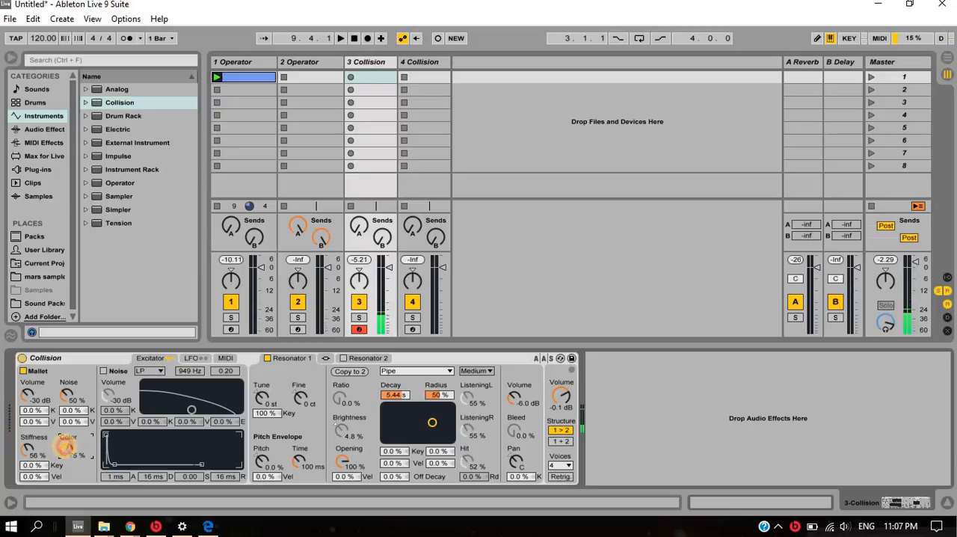
- Switch Resonator 1 to Membrane and set its Decay to 3.60 s and Material to 100
left_click(438, 371)
left_click(432, 413)
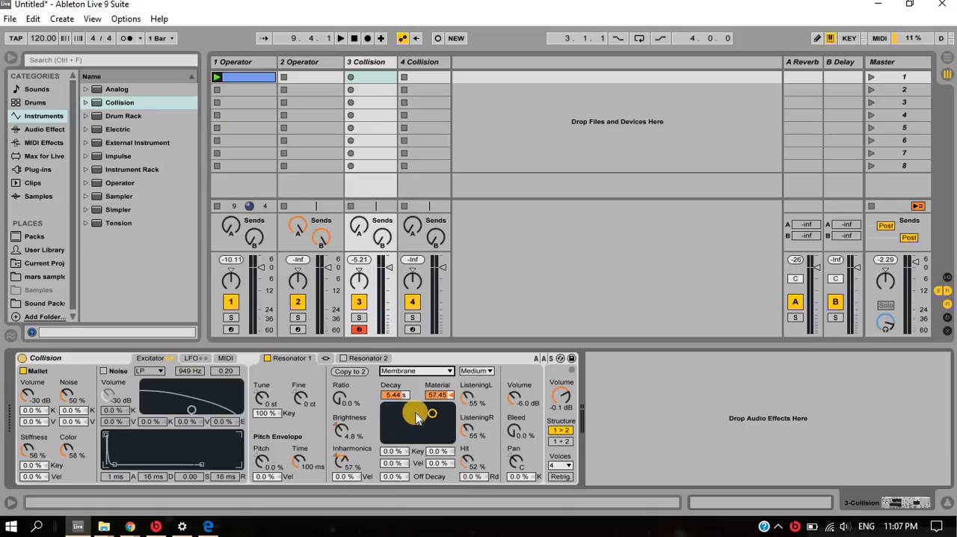
mouse_move(439, 418)
left_mouse_down()
mouse_move(429, 411)
mouse_move(389, 420)
mouse_move(389, 441)
mouse_move(386, 403)
mouse_move(391, 415)
mouse_move(395, 400)
mouse_move(412, 410)
mouse_move(394, 417)
mouse_move(391, 436)
mouse_move(440, 416)
mouse_move(427, 438)
mouse_move(397, 413)
mouse_move(399, 403)
mouse_move(428, 406)
left_mouse_up()
- Try Resonator 1's tuning controls, setting Fine to -1 ct and the Pitch Envelope's Pitch to -4.8 %
left_click(263, 398)
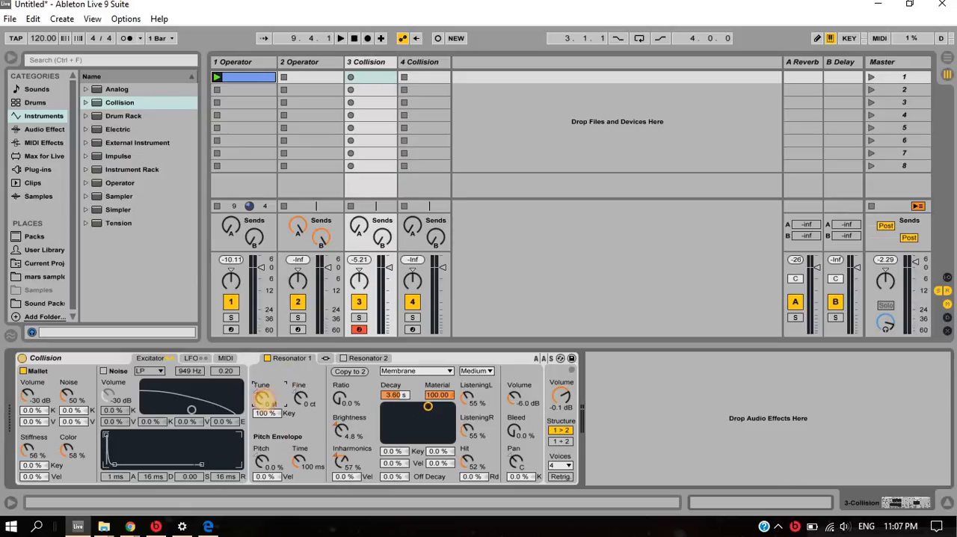
left_click_drag(264, 400, 300, 398)
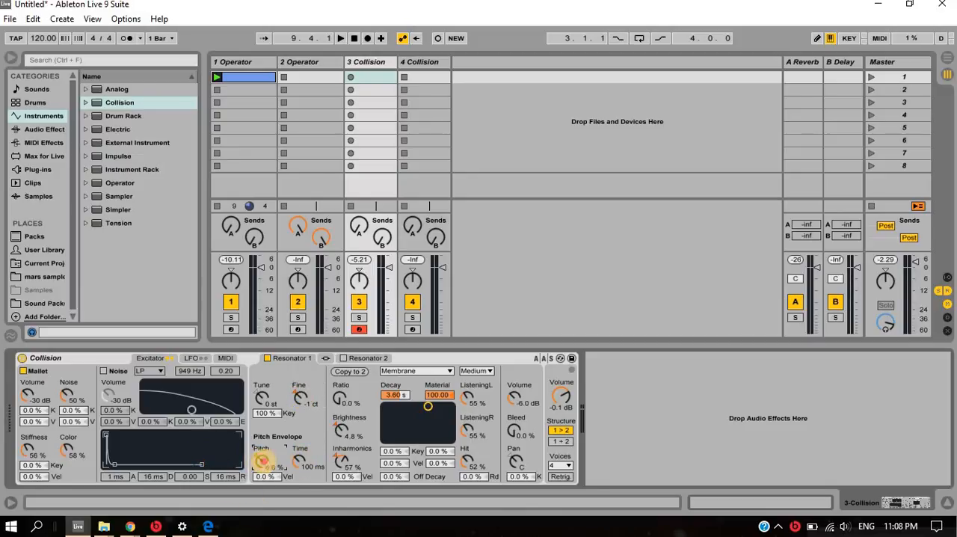
left_click_drag(262, 459, 262, 460)
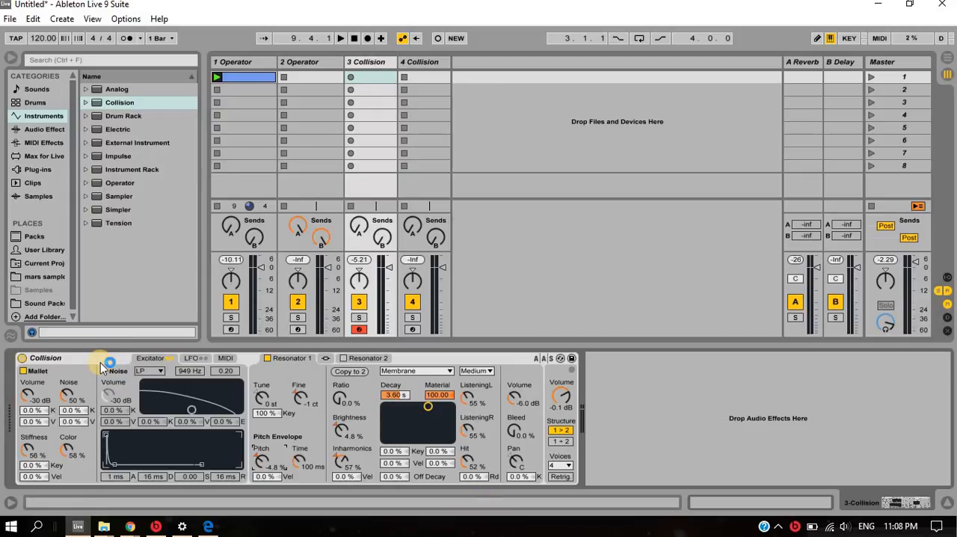
- Set the Mallet's Noise amount to 100 % and audition the sound with a few notes
left_click_drag(67, 394, 67, 383)
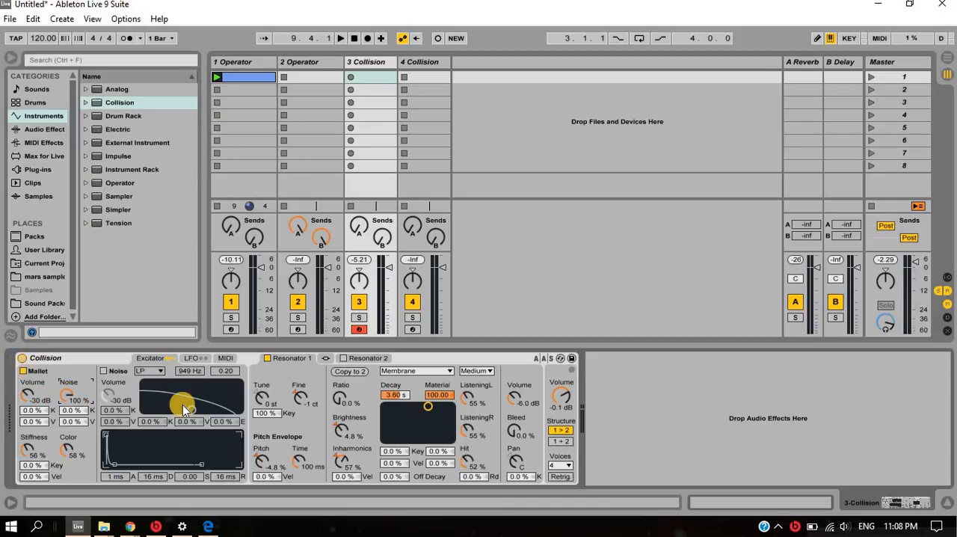
key("z")
key("a")
- Turn the Mallet exciter off and the Noise exciter on, and switch Resonator 1 to Tube
left_click(25, 372)
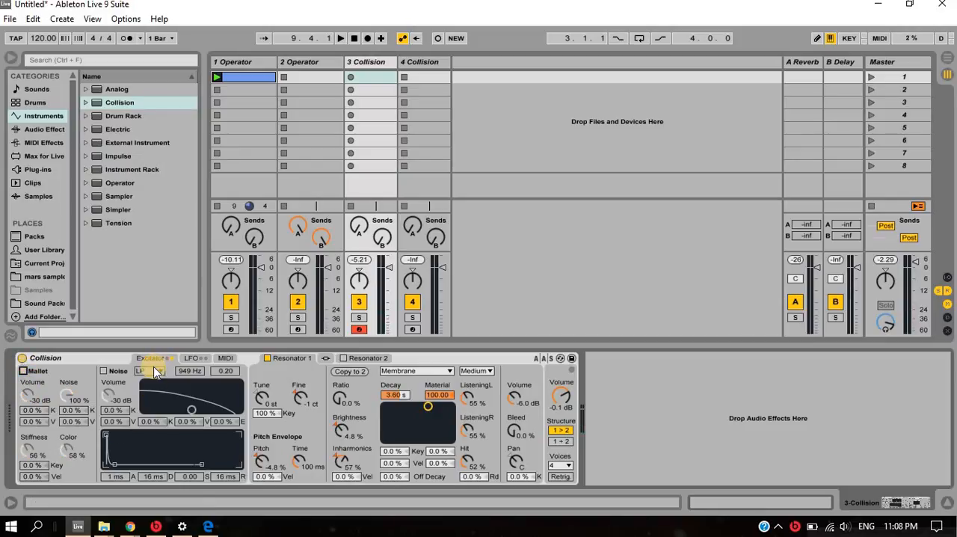
left_click(104, 371)
left_click(450, 371)
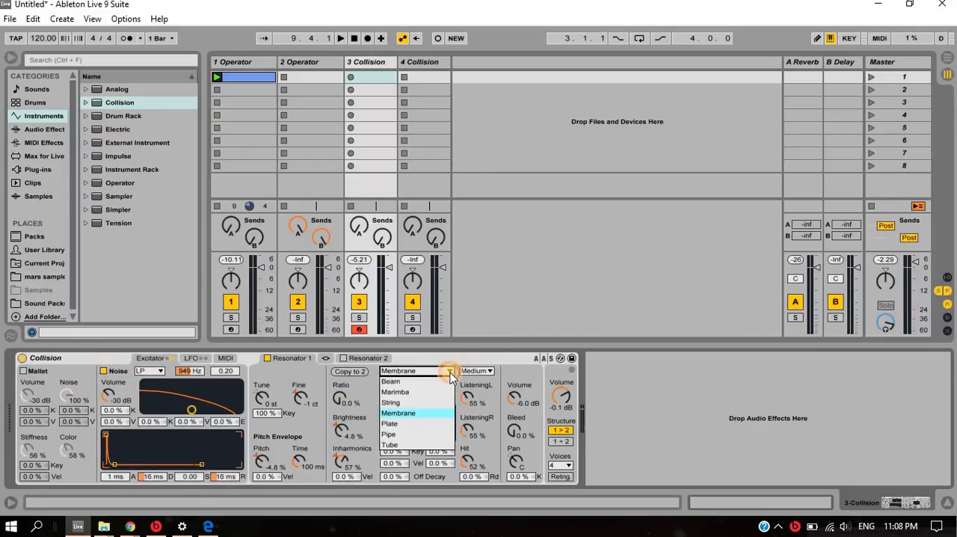
left_click(396, 445)
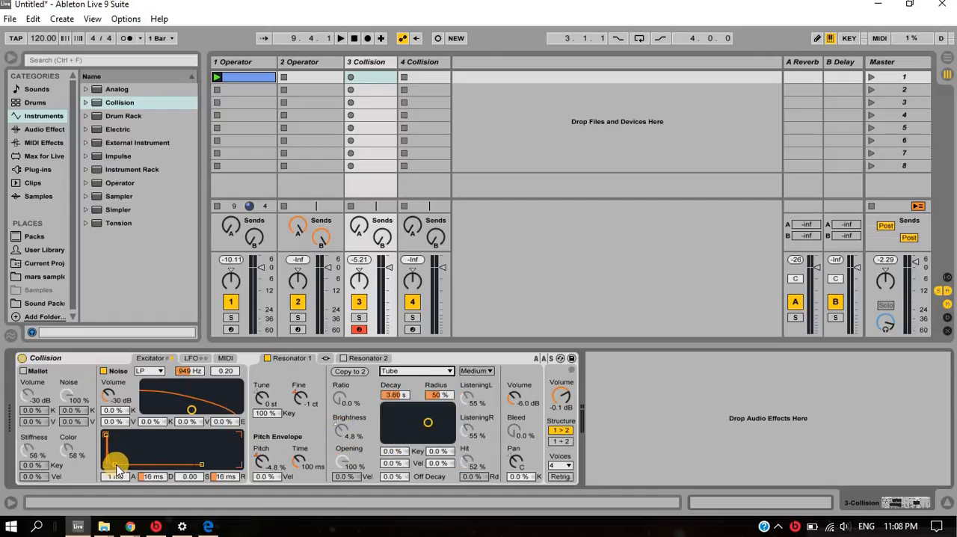
- Shape the Noise envelope with 21 ms attack, 60.0 s decay, 100 sustain and 4.95 s release, and set its filter to 6.4 kHz and 0.63
left_click_drag(116, 463, 149, 434)
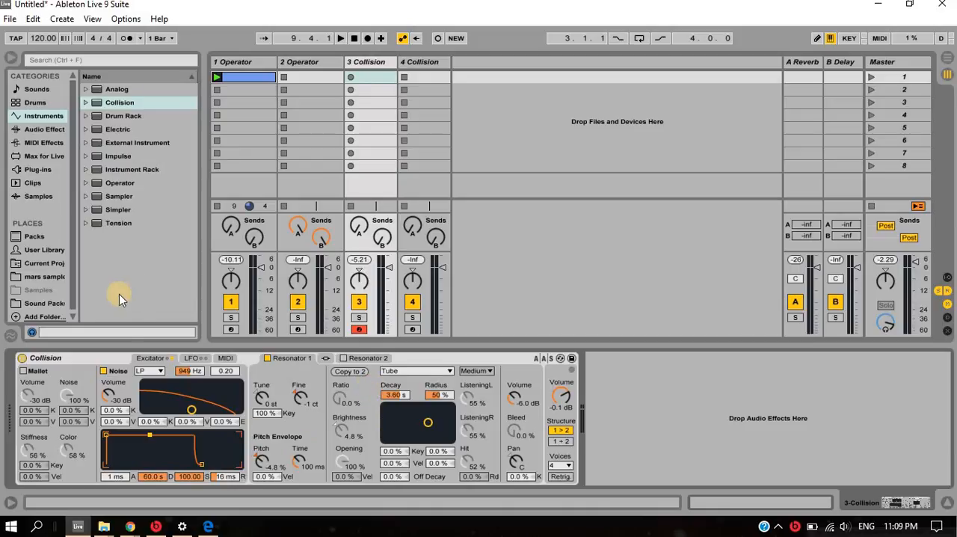
left_click_drag(192, 413, 222, 399)
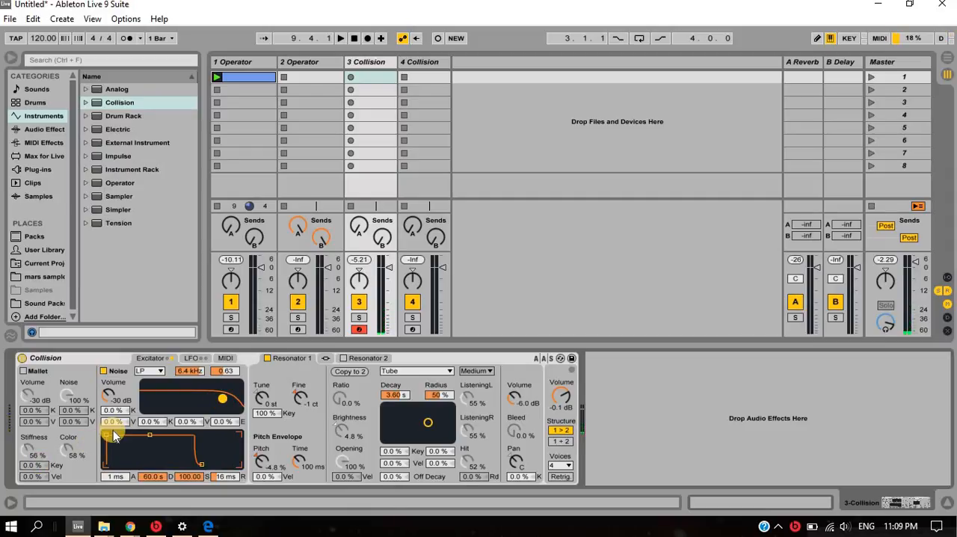
left_click_drag(106, 436, 141, 421)
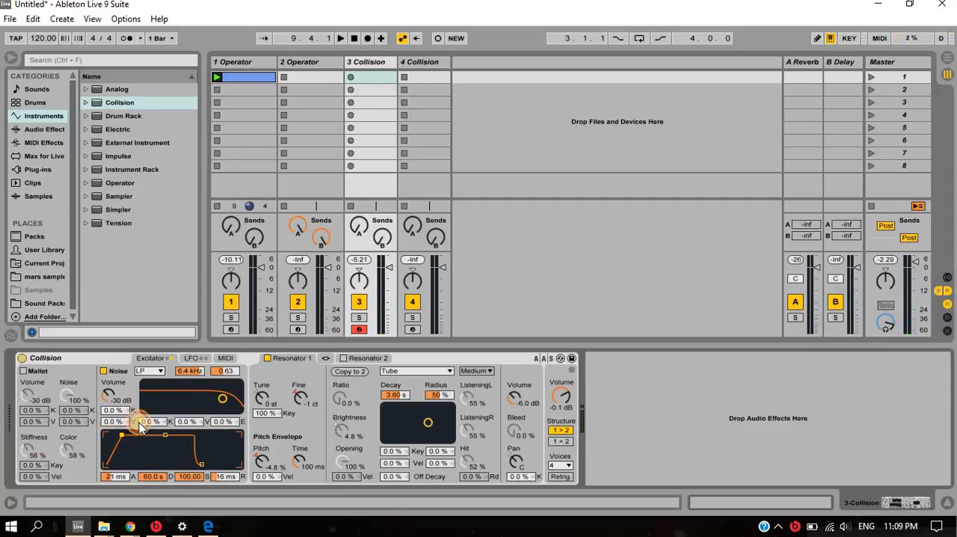
left_click_drag(200, 464, 227, 464)
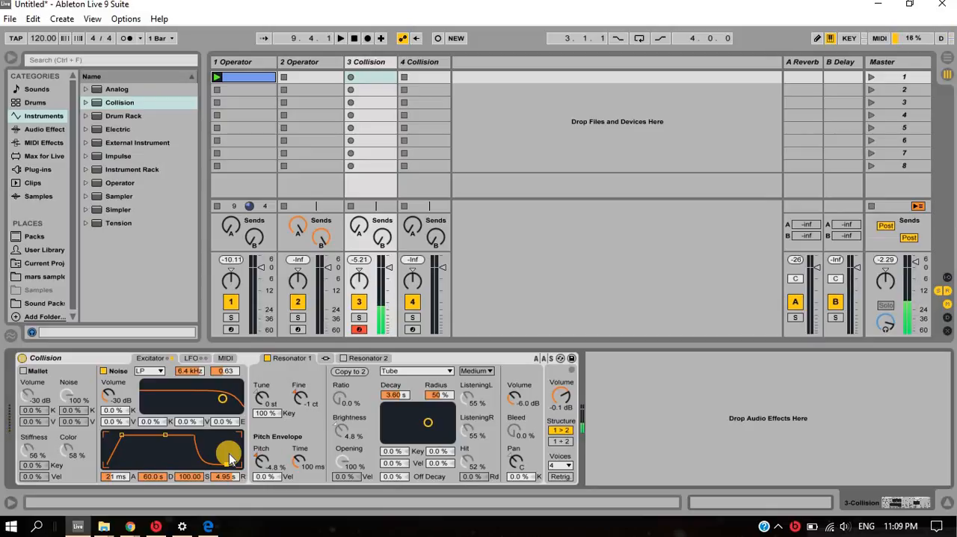
- Lower the Noise low-pass filter to 798 Hz with resonance 1.11 and audition the result
left_click_drag(223, 399, 190, 404)
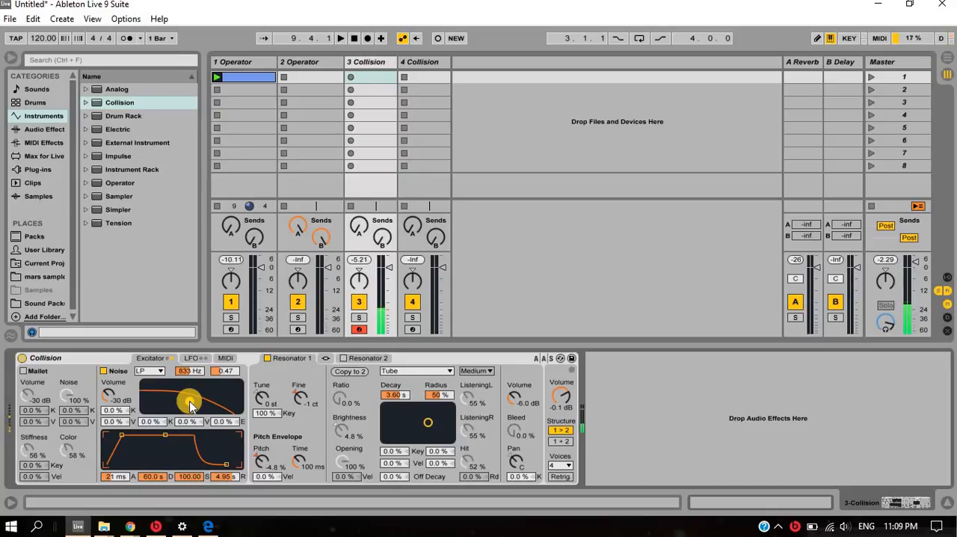
mouse_move(191, 405)
left_mouse_down()
mouse_move(217, 405)
mouse_move(188, 393)
left_mouse_up()
key("a")
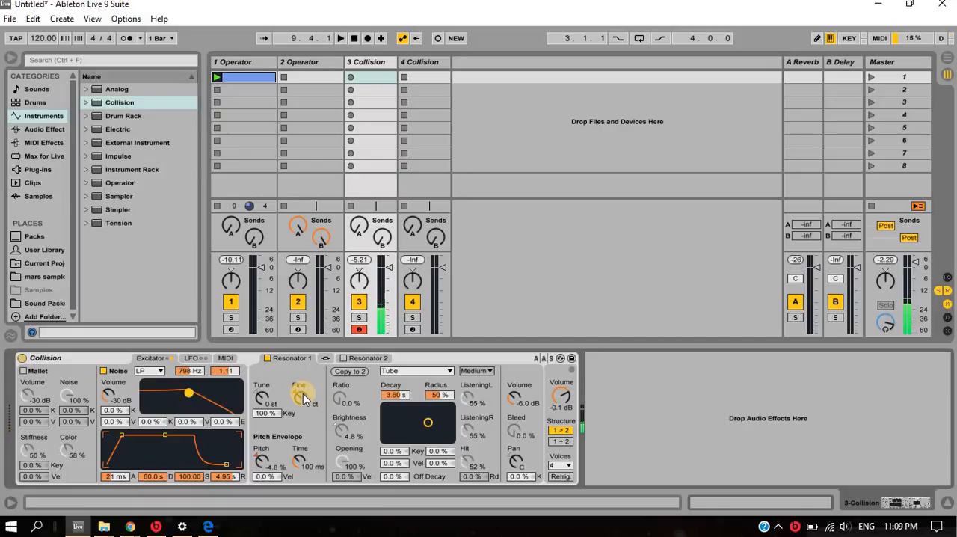
- Turn the Mallet back on with Volume at -60 dB, Color at 100 % and Stiffness at 57 %
left_click(24, 371)
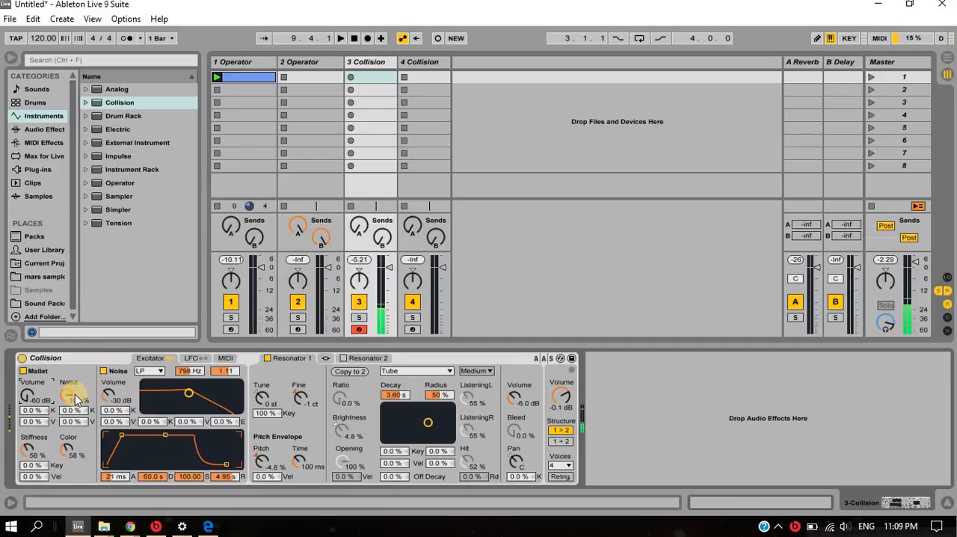
left_click_drag(65, 451, 27, 457)
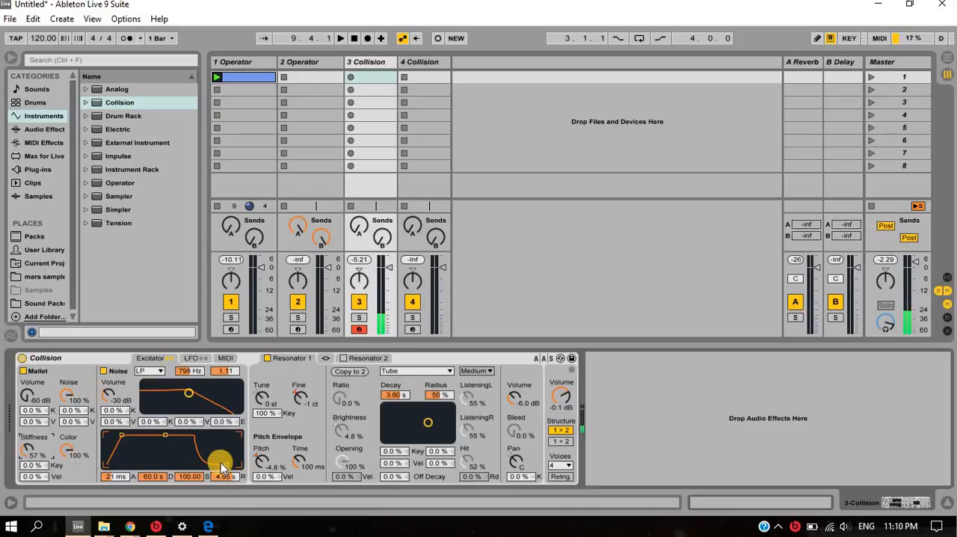
- Set the Noise envelope's release to 1.26 s and the Tube resonator's Decay to 905 ms and Radius to 64 %
left_click_drag(227, 476, 227, 474)
key("space")
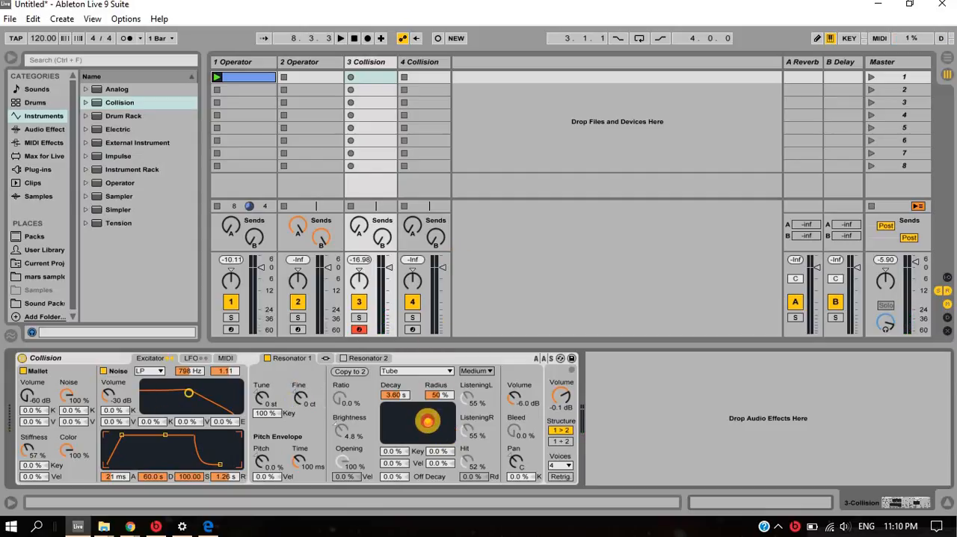
left_click_drag(428, 421, 417, 419)
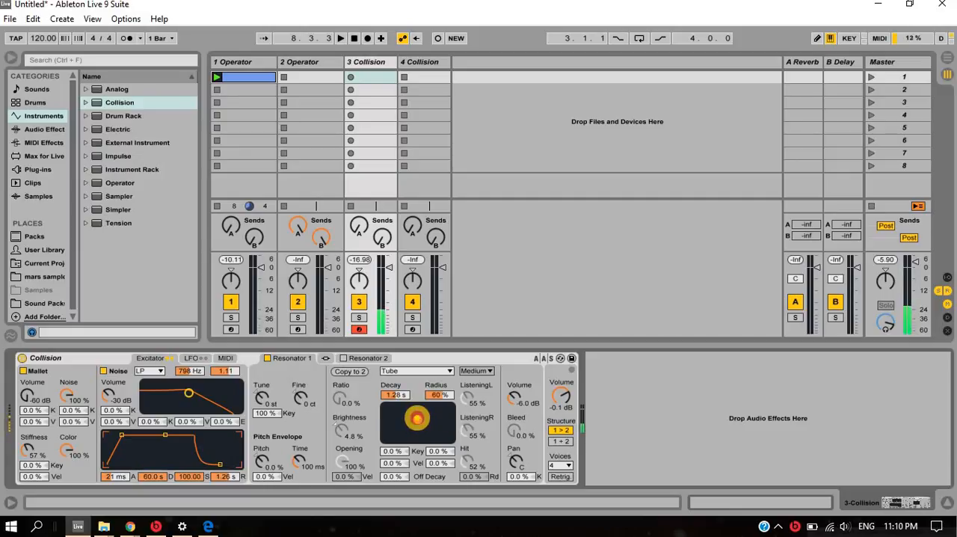
mouse_move(417, 419)
left_mouse_down()
mouse_move(415, 406)
mouse_move(415, 419)
left_mouse_up()
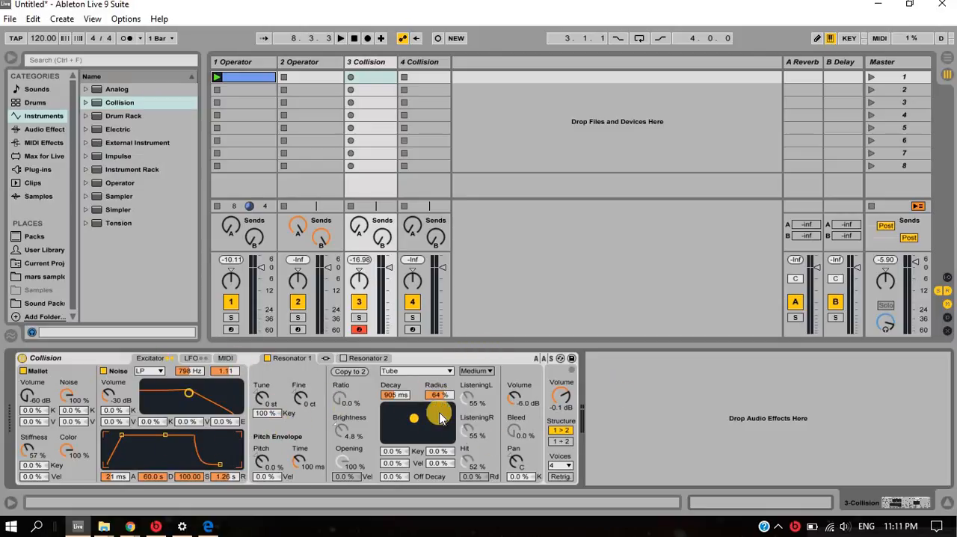
- Enable Collision's LFO 1 and change its waveform to square
left_click(195, 361)
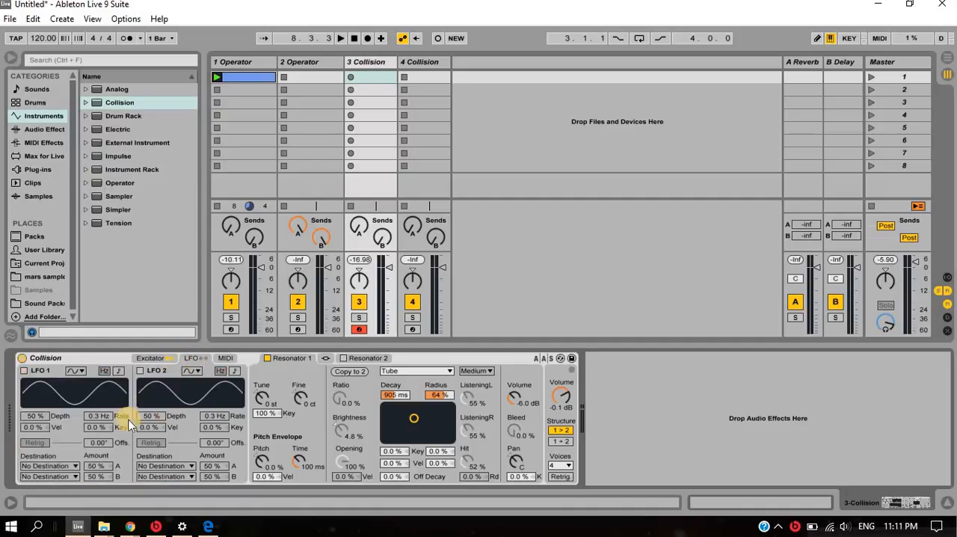
left_click(23, 371)
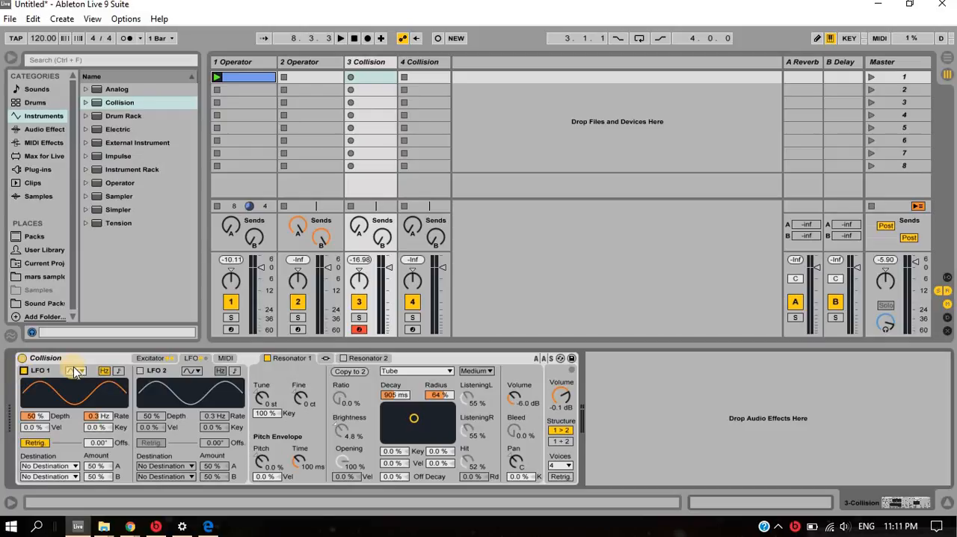
left_click(80, 372)
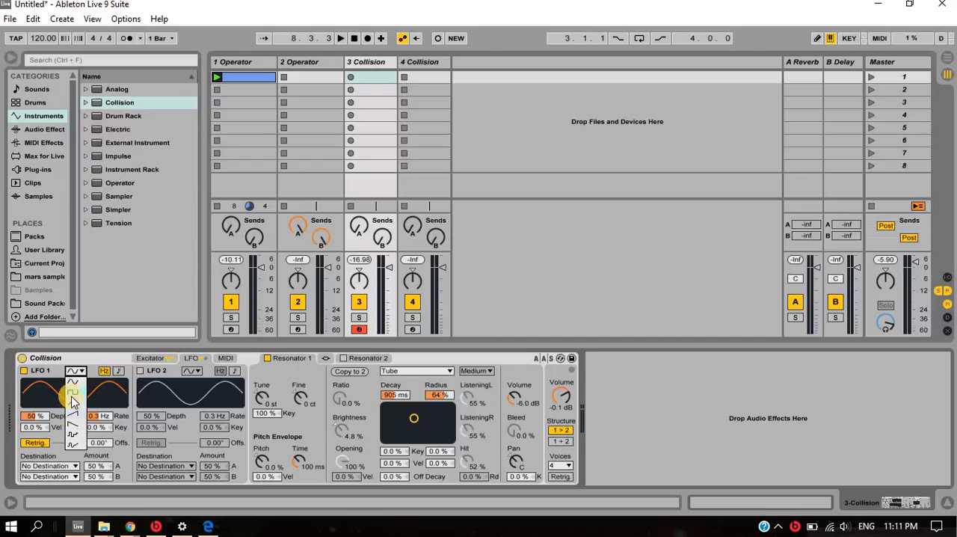
left_click(72, 395)
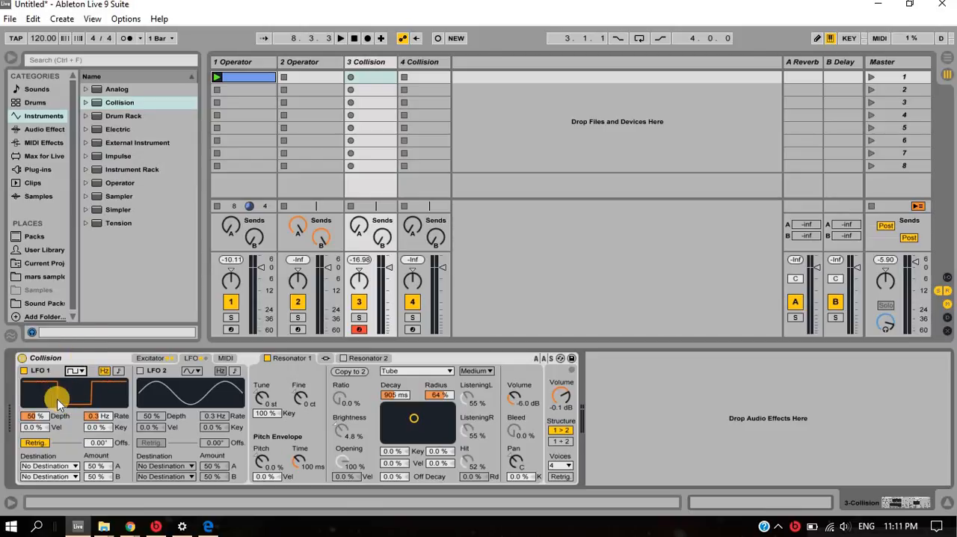
- Set LFO 1's Rate to 2.0 Hz and its Depth to 71 %
left_click(33, 417)
key("a")
left_click_drag(98, 416, 98, 410)
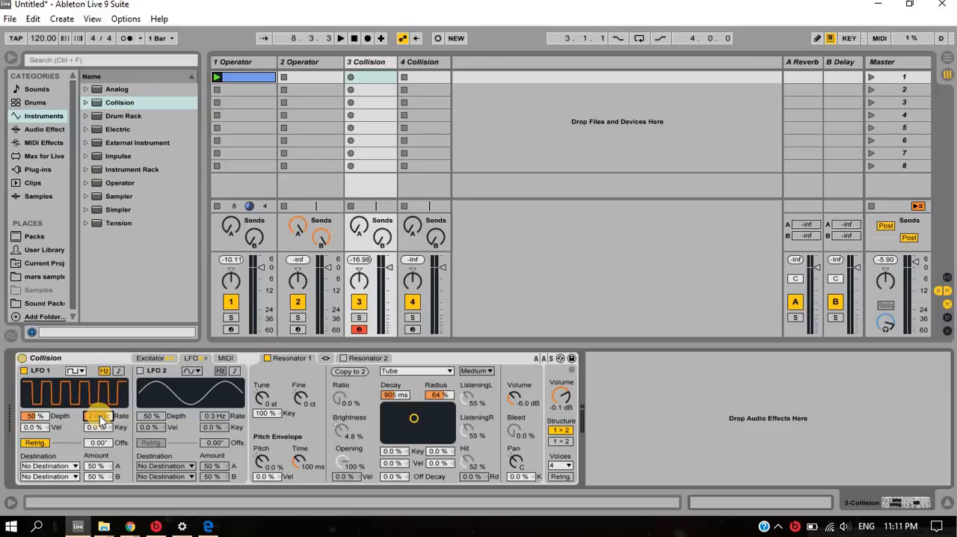
left_click(35, 417)
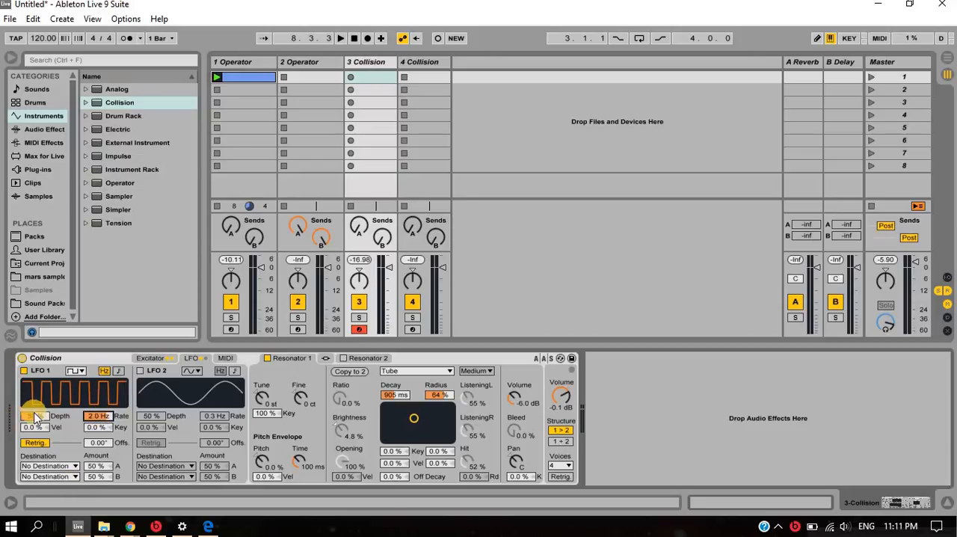
left_click_drag(34, 413, 34, 412)
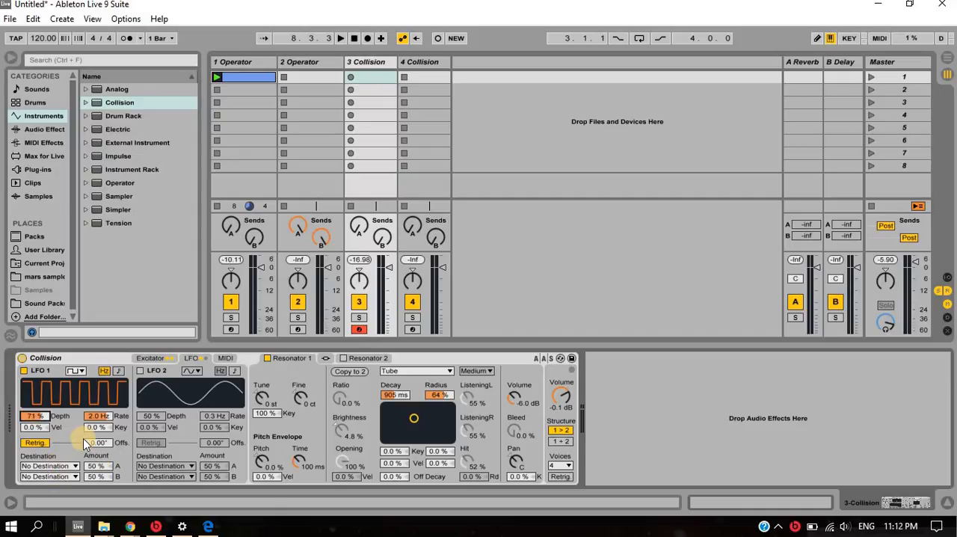
- Route LFO 1's destination A to Noise Freq with an Amount of 20 %, and set the LFO's offset to 360°
left_click_drag(96, 466, 96, 470)
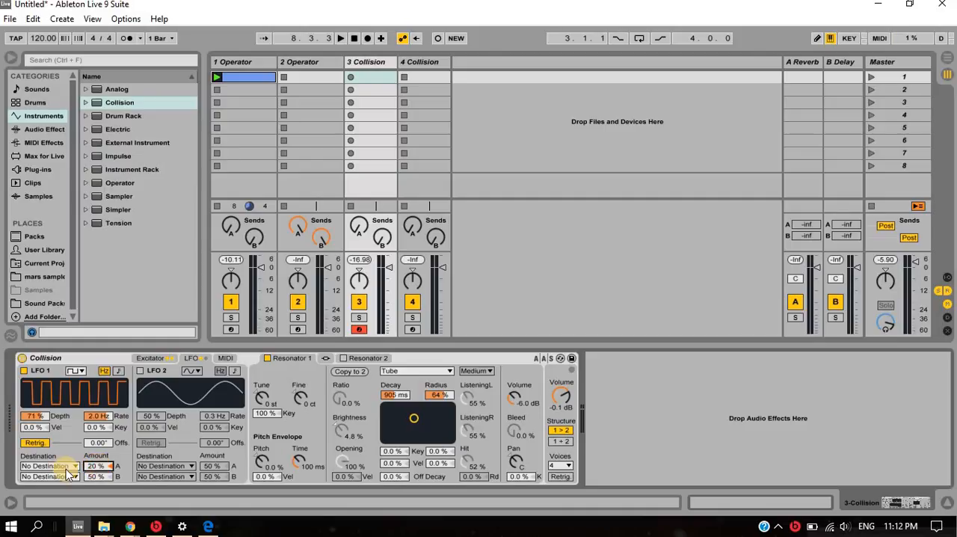
left_click(76, 466)
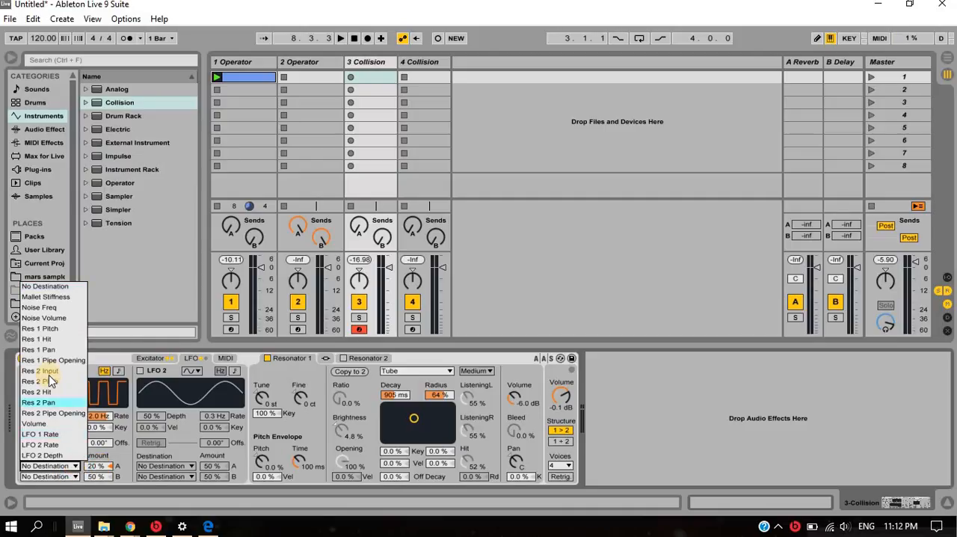
left_click(43, 309)
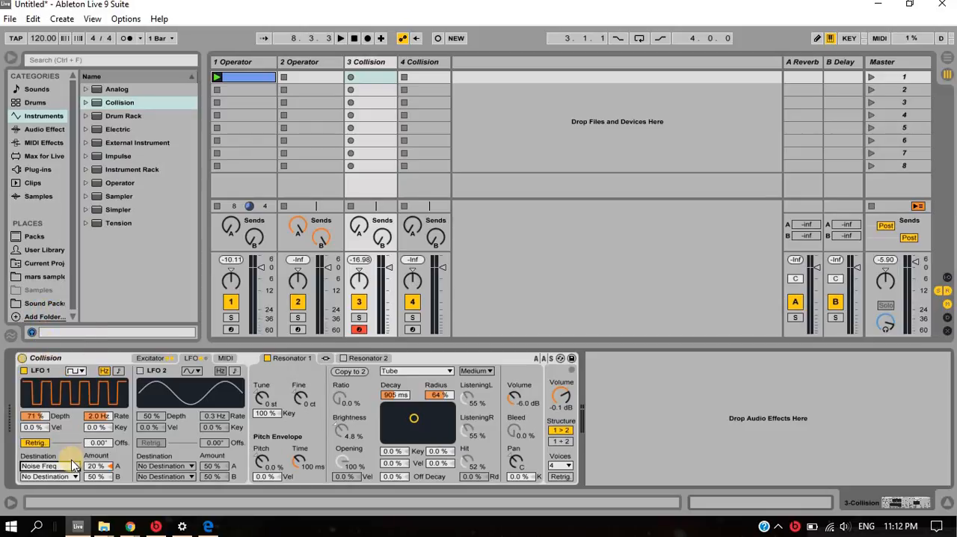
left_click_drag(98, 442, 99, 431)
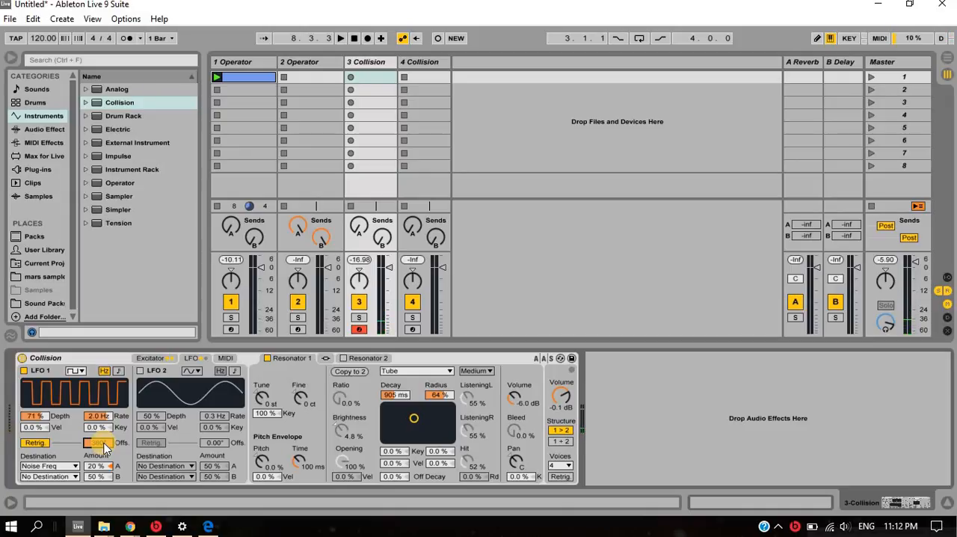
- Audition the loop, and set the Noise envelope's attack to 56 ms and its release to 3.52 s
key("space")
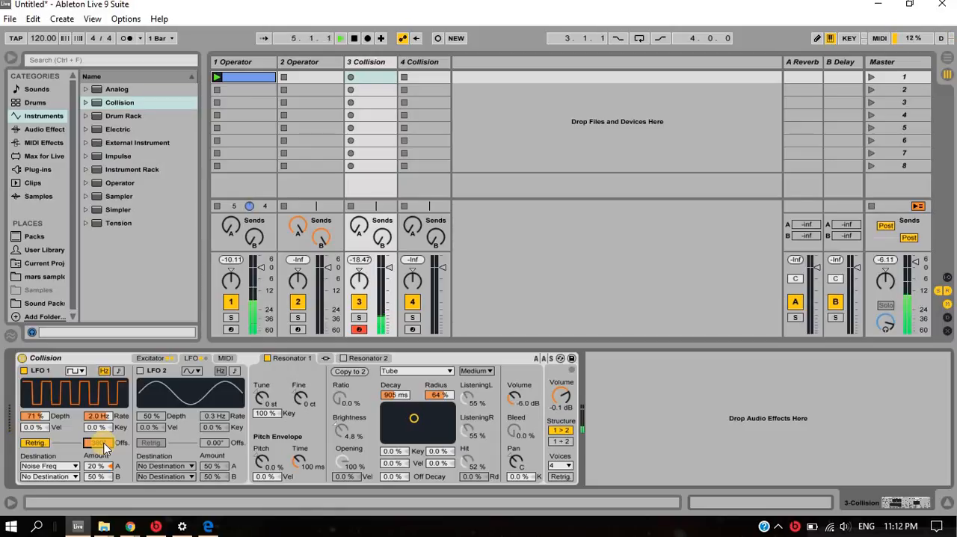
key("space")
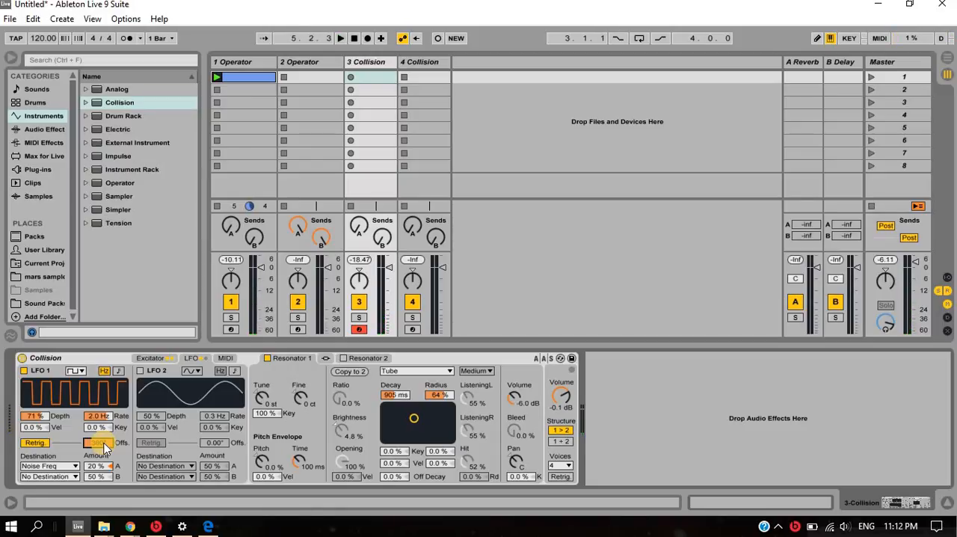
left_click(159, 358)
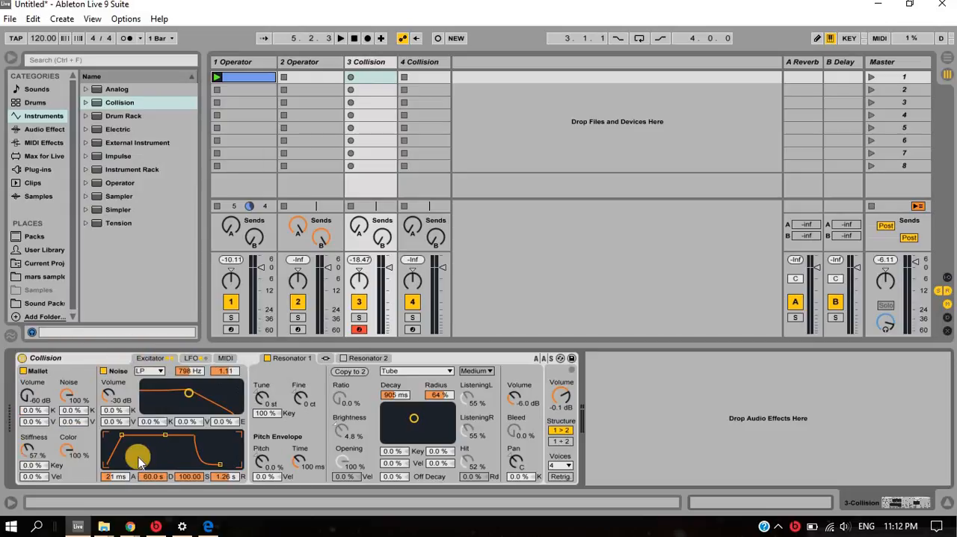
left_click(233, 477)
key("a")
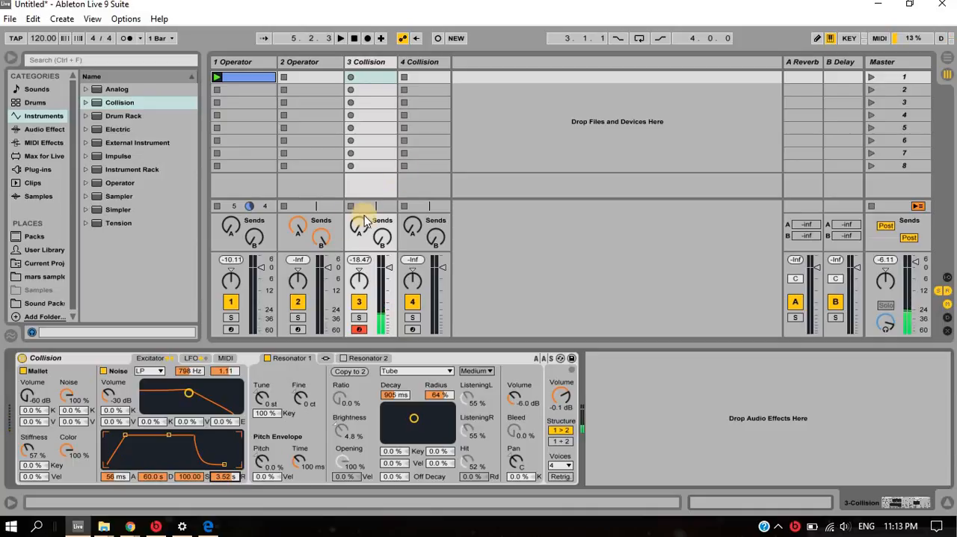
- Set the third track's Reverb send to -17 dB, and the Noise envelope's attack to 27 ms and release to 1.90 s
left_click_drag(365, 221, 365, 212)
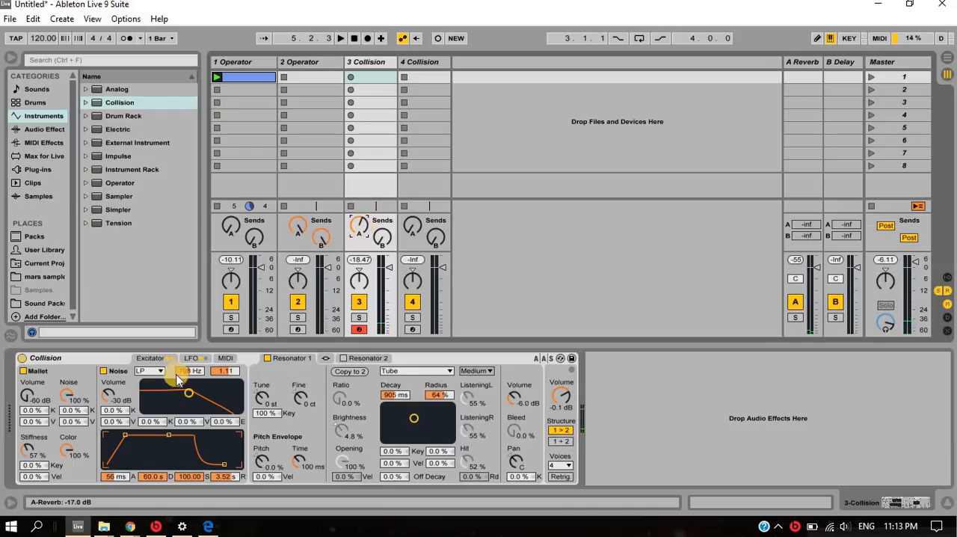
left_click(122, 436)
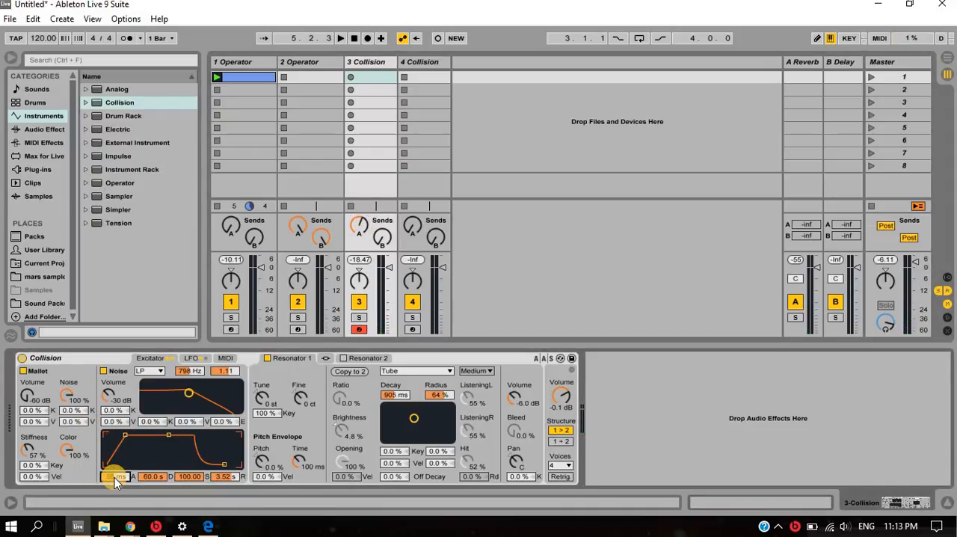
left_click_drag(114, 477, 115, 481)
left_click(219, 478)
key("a")
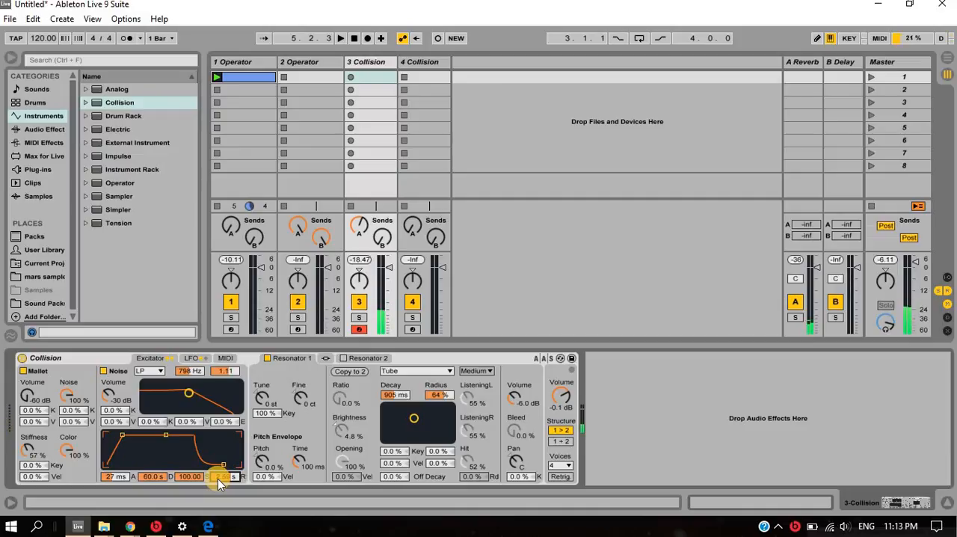
key("Down")
key("Down")
- Display Collision's LFO settings and audition the modulated sound by playing notes along with the loop
left_click(192, 358)
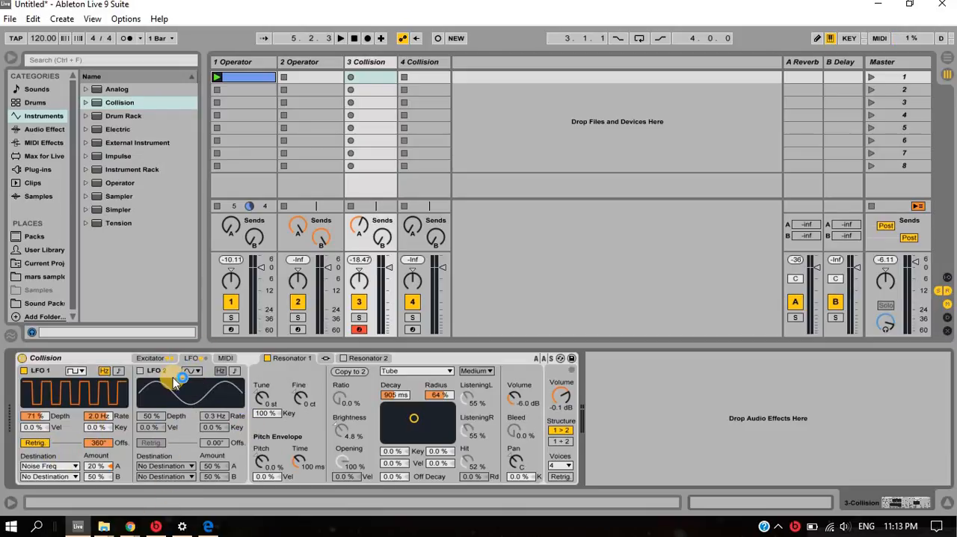
key("a")
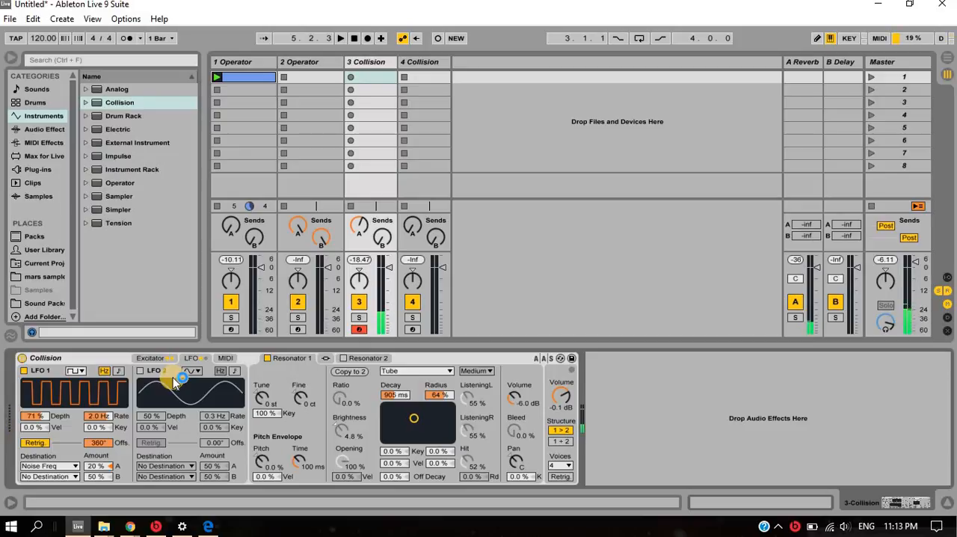
key("space")
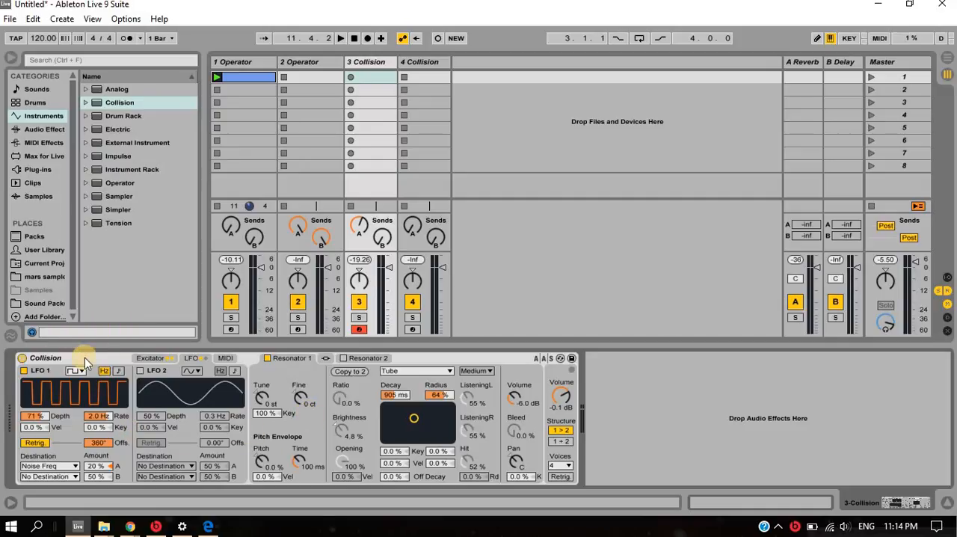
- Try Collision with 2 voices, raise Voices to 8, and enable voice retriggering
left_click(566, 469)
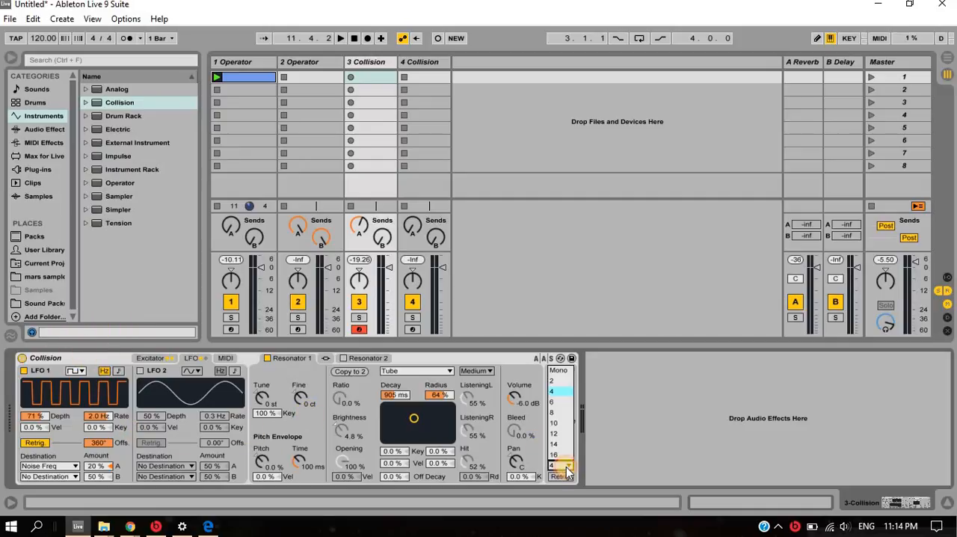
left_click(561, 377)
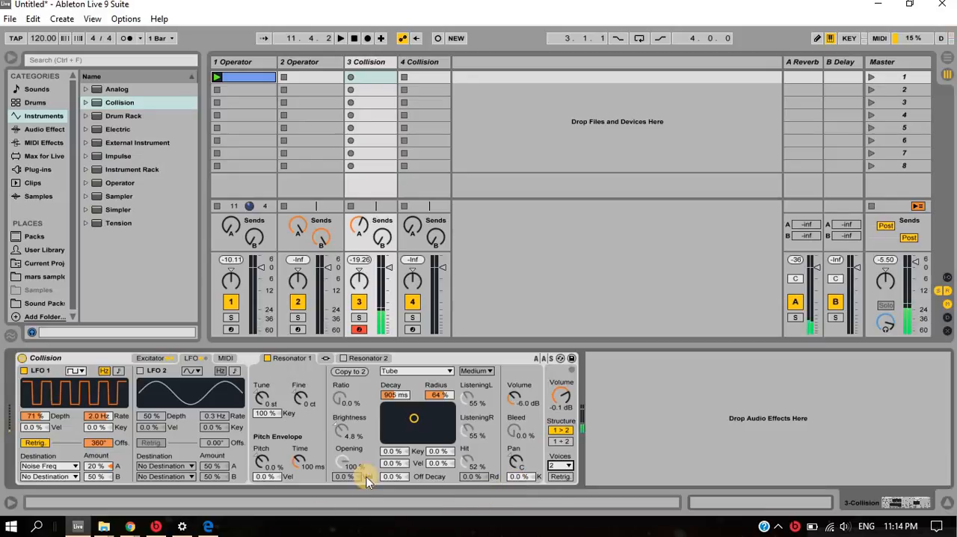
left_click(567, 466)
left_click(560, 412)
left_click(566, 466)
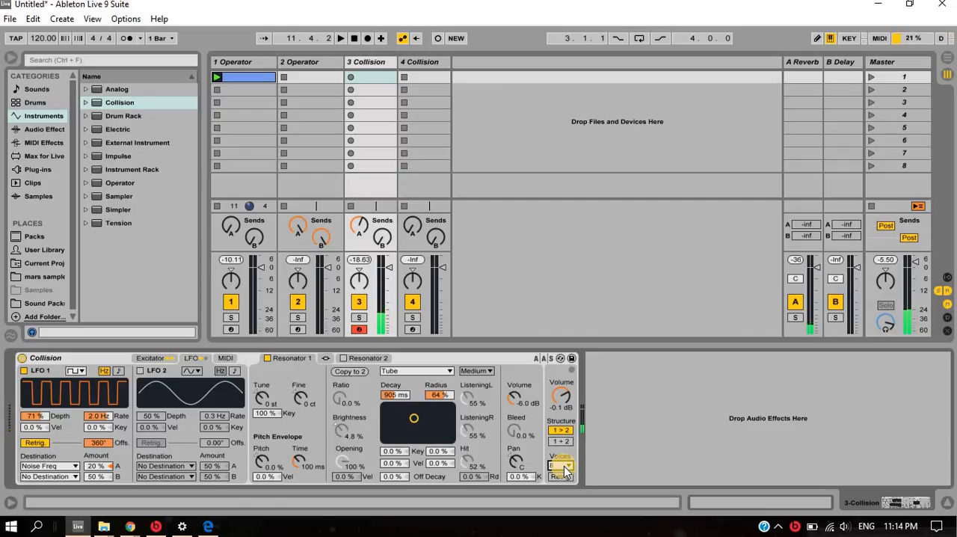
left_click(562, 475)
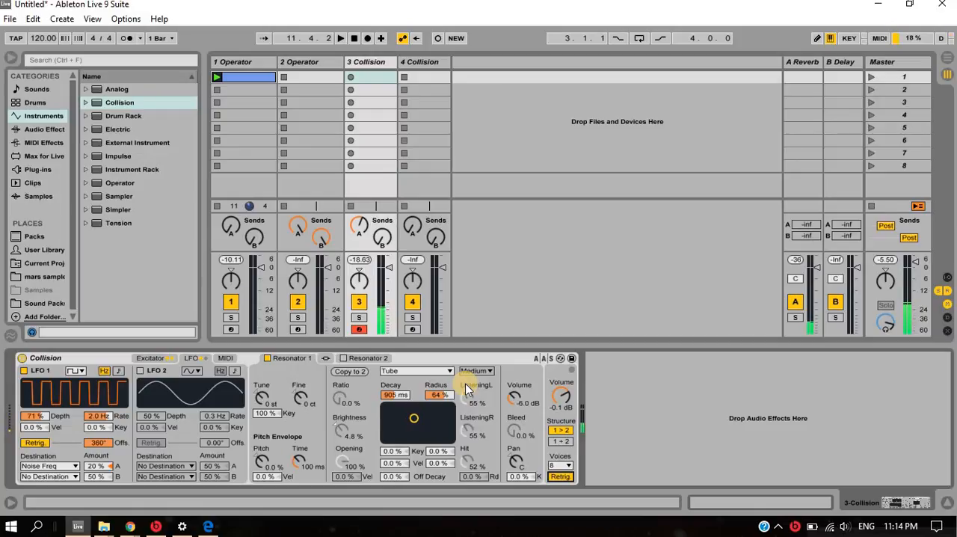
- Audition the loop with Collision, set Voices to 6, and return to the Mallet and Noise exciter settings
key("space")
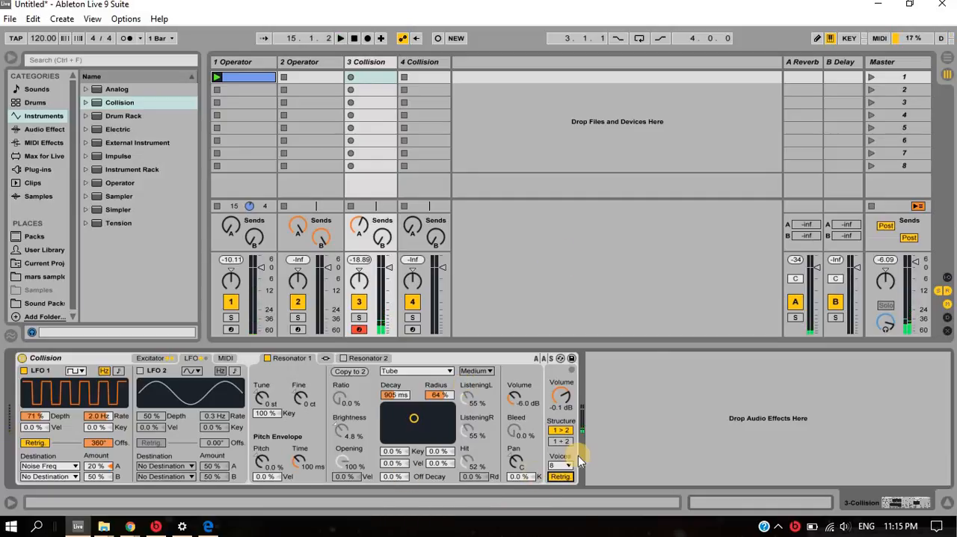
left_click(561, 465)
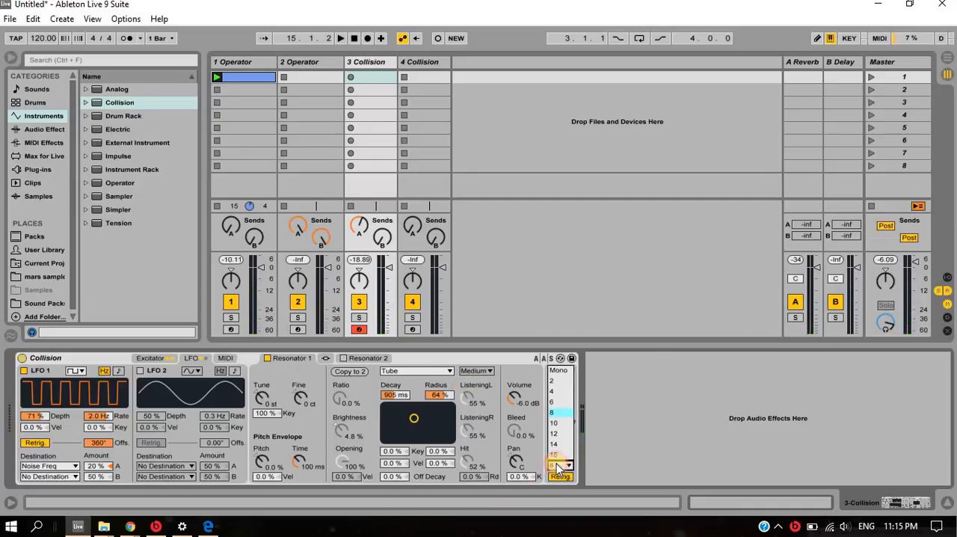
left_click(554, 402)
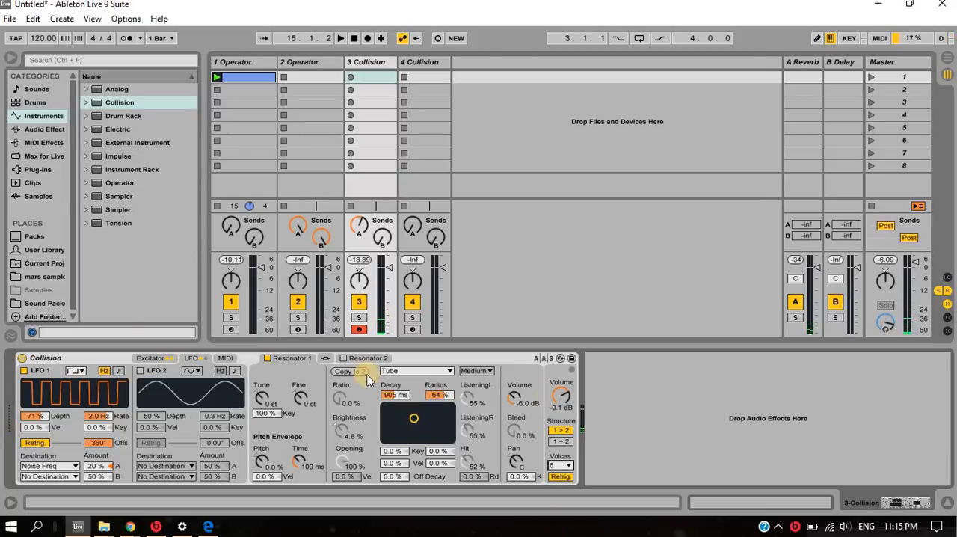
left_click(106, 356)
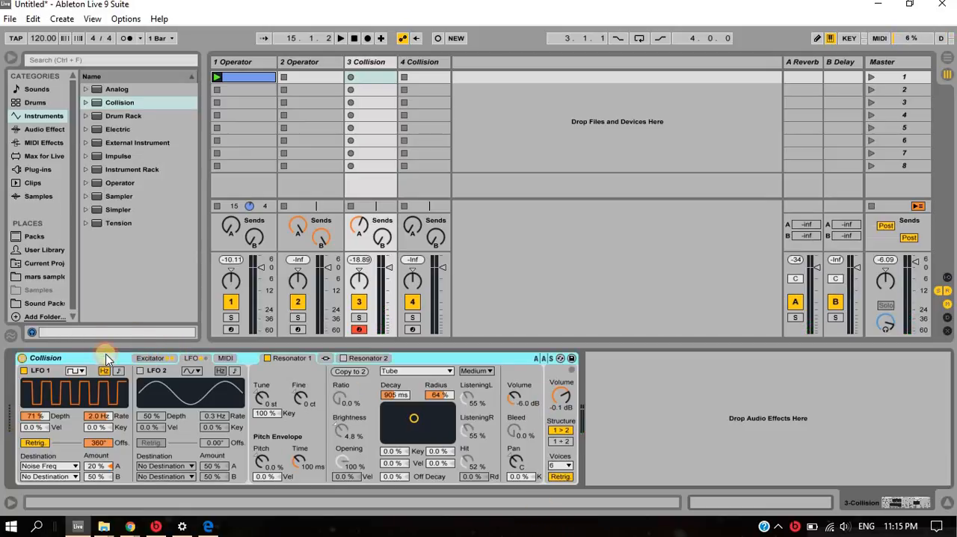
left_click(153, 357)
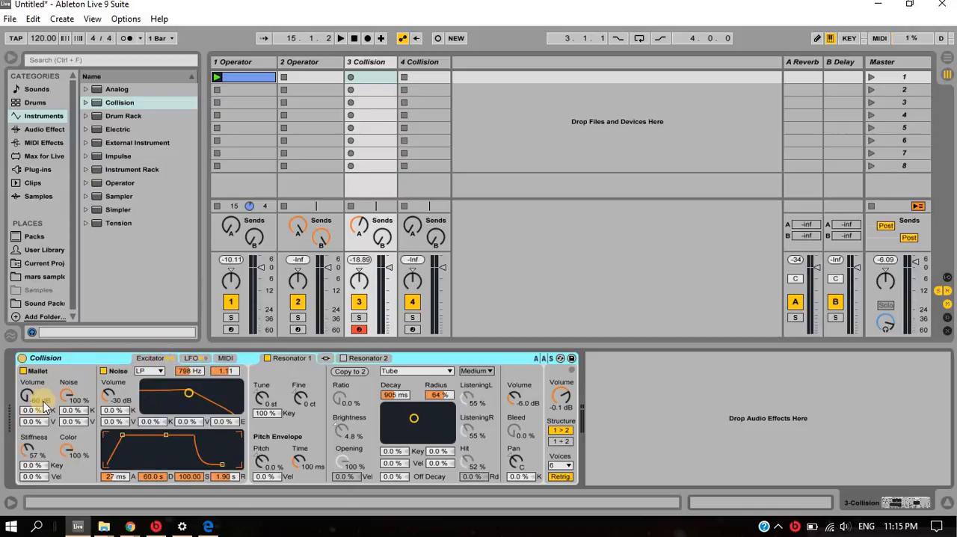